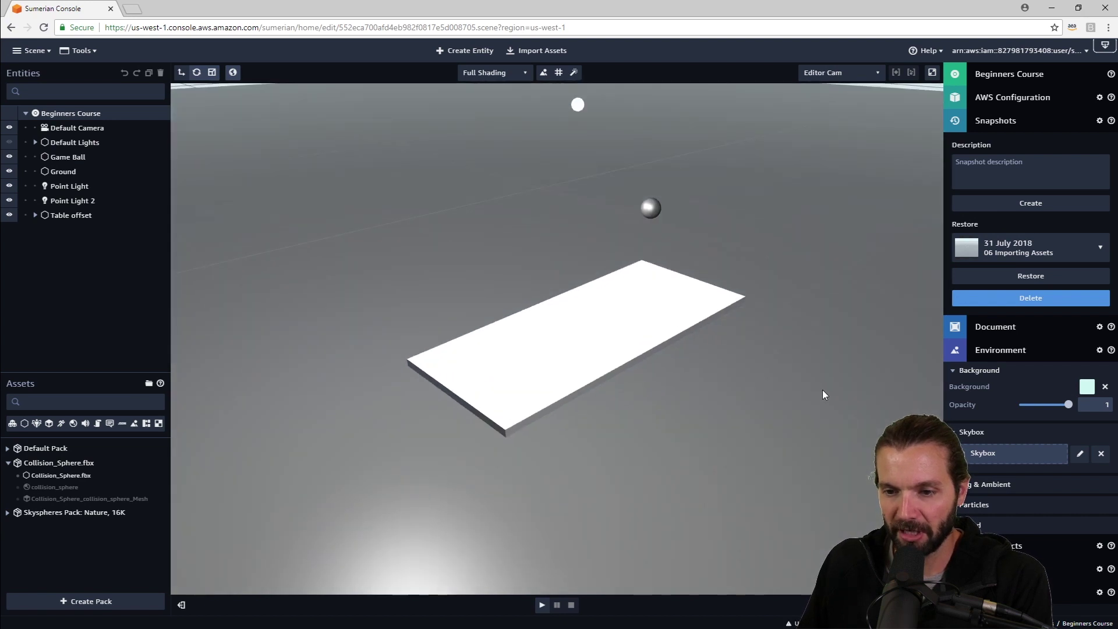
# - Start the scene playing and swing the play camera around the table
pyautogui.moveTo(793, 464); pyautogui.dragTo(799, 444)
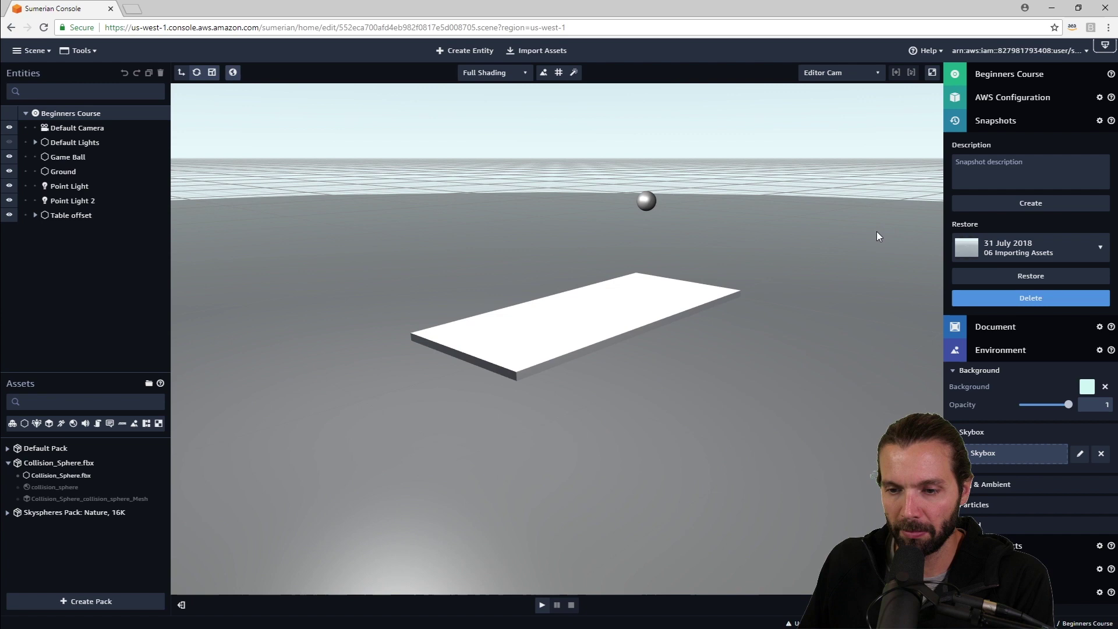
pyautogui.moveTo(836, 213); pyautogui.dragTo(811, 219)
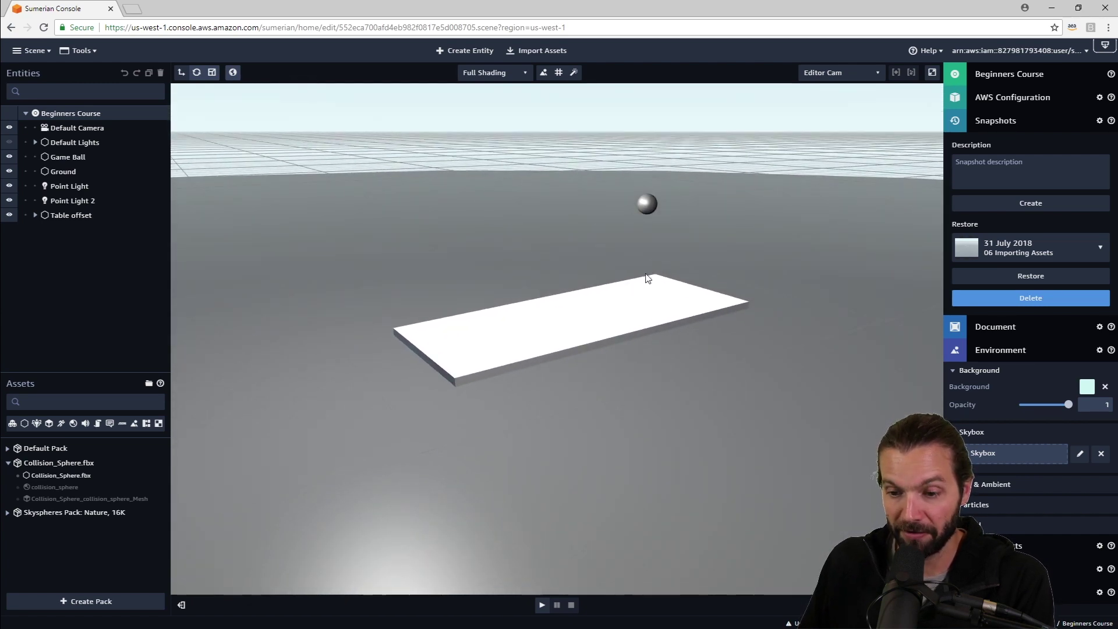
pyautogui.moveTo(630, 462); pyautogui.dragTo(662, 456)
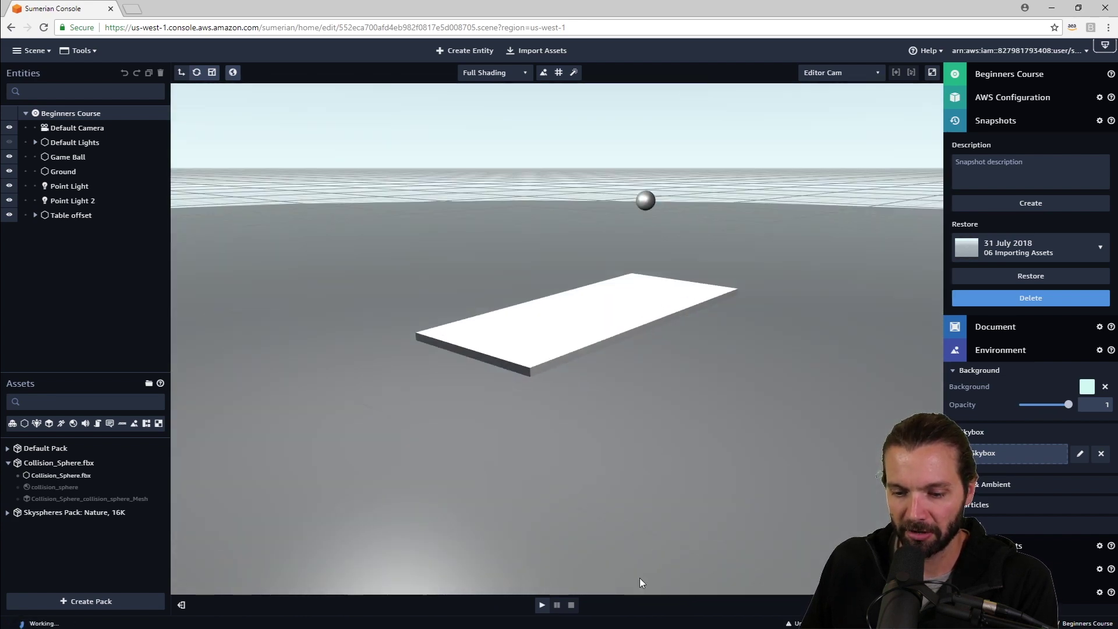
pyautogui.click(538, 608)
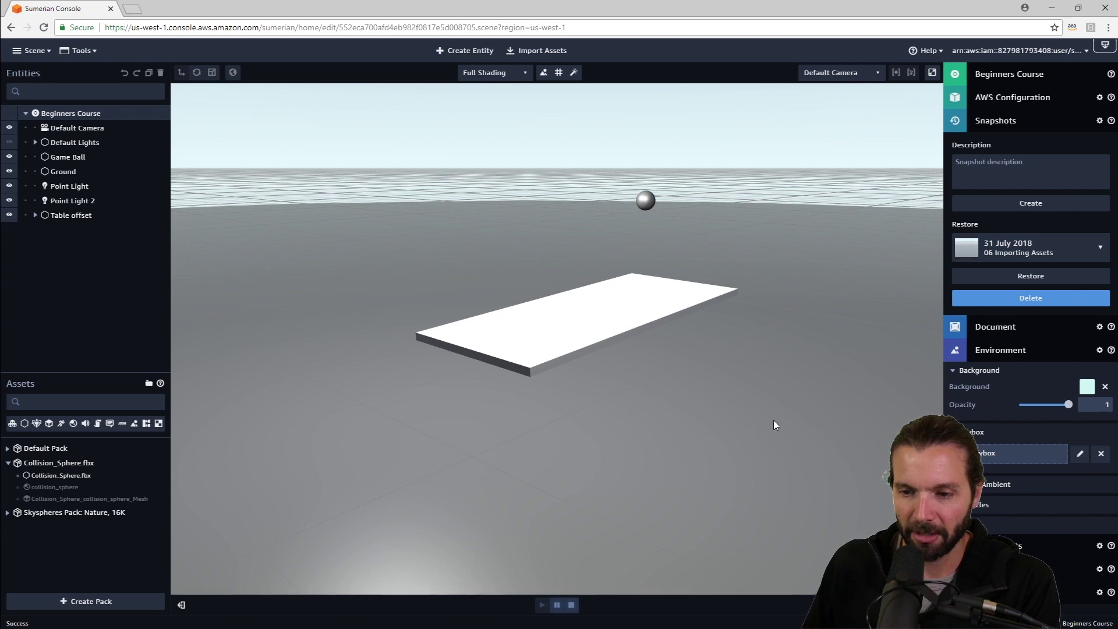
pyautogui.moveTo(773, 420); pyautogui.dragTo(757, 446)
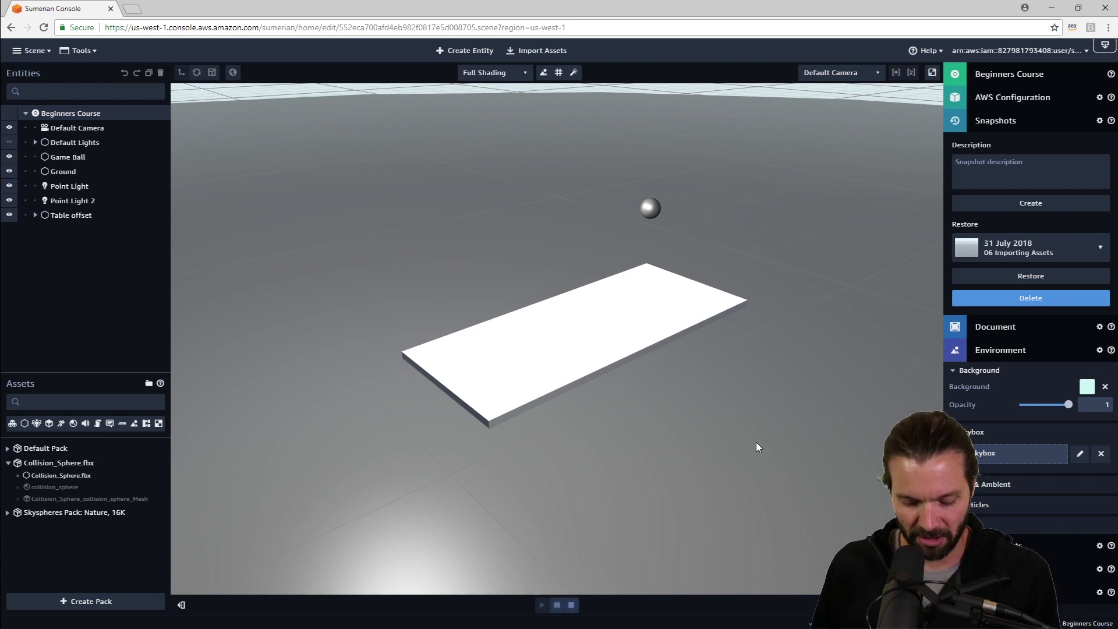
# - Enlarge the editor interface and collapse the Snapshots and Environment sections
pyautogui.hotkey('ctrl', '+')
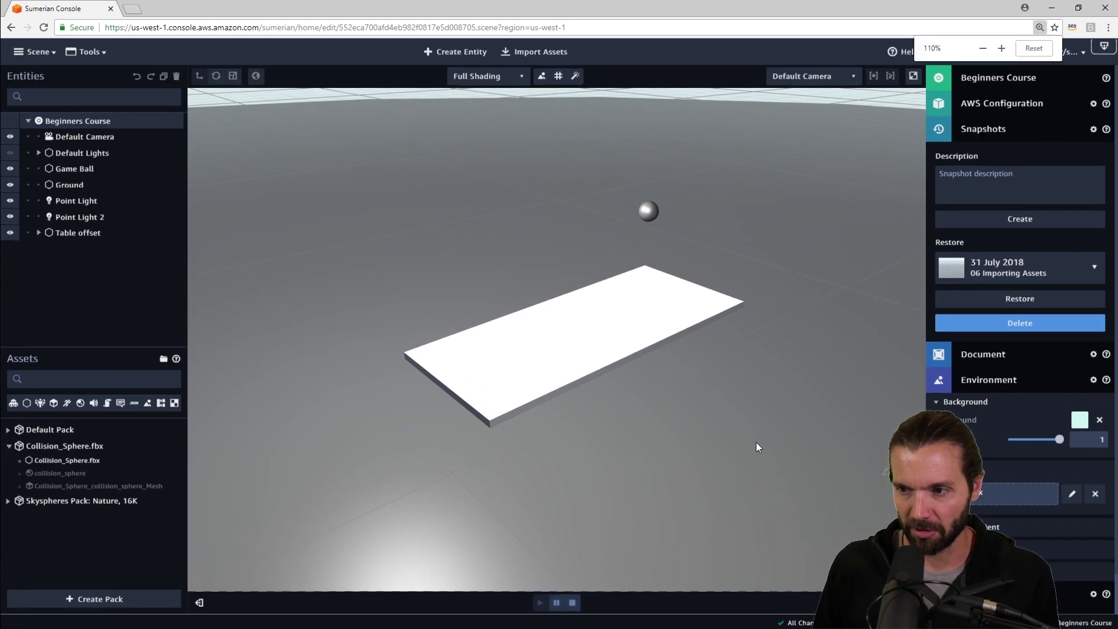
pyautogui.hotkey('ctrl', '+')
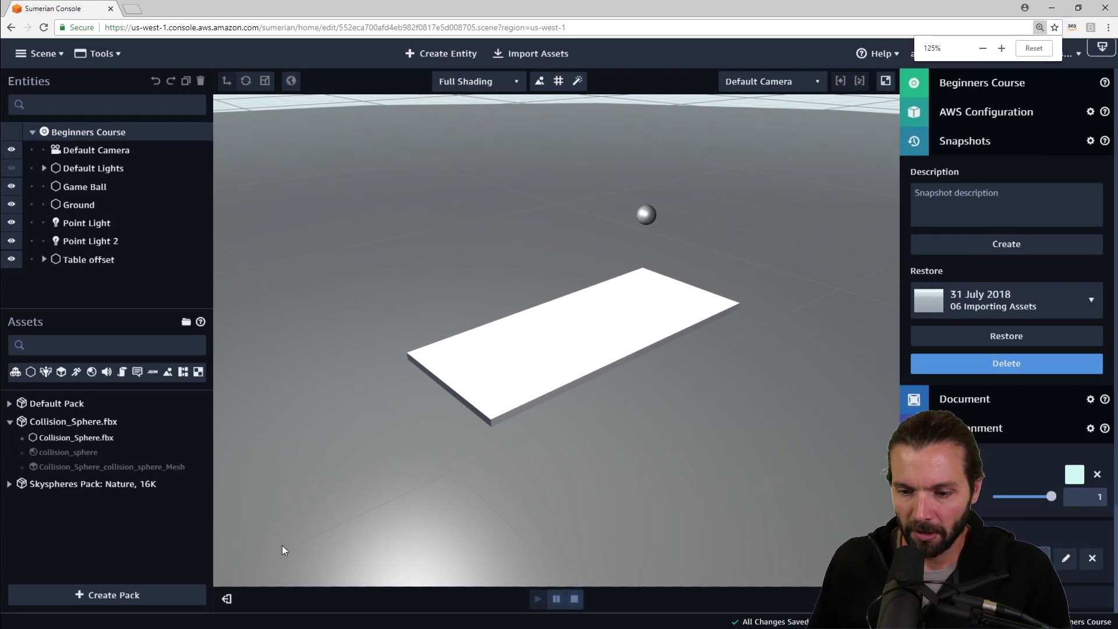
pyautogui.click(986, 141)
pyautogui.click(985, 199)
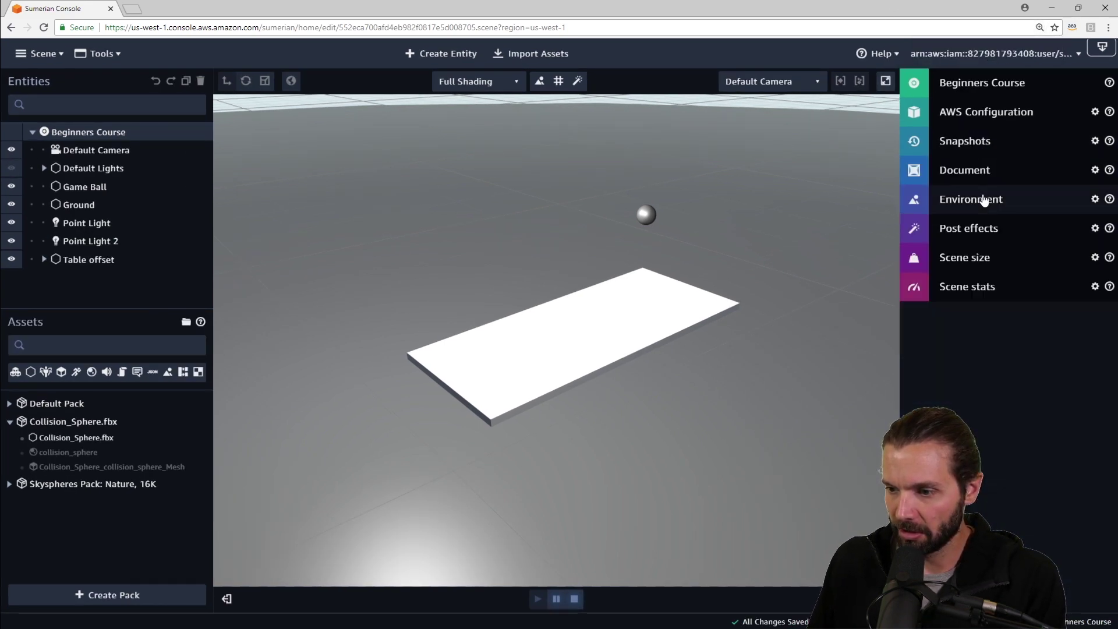
pyautogui.moveTo(715, 429); pyautogui.dragTo(708, 384)
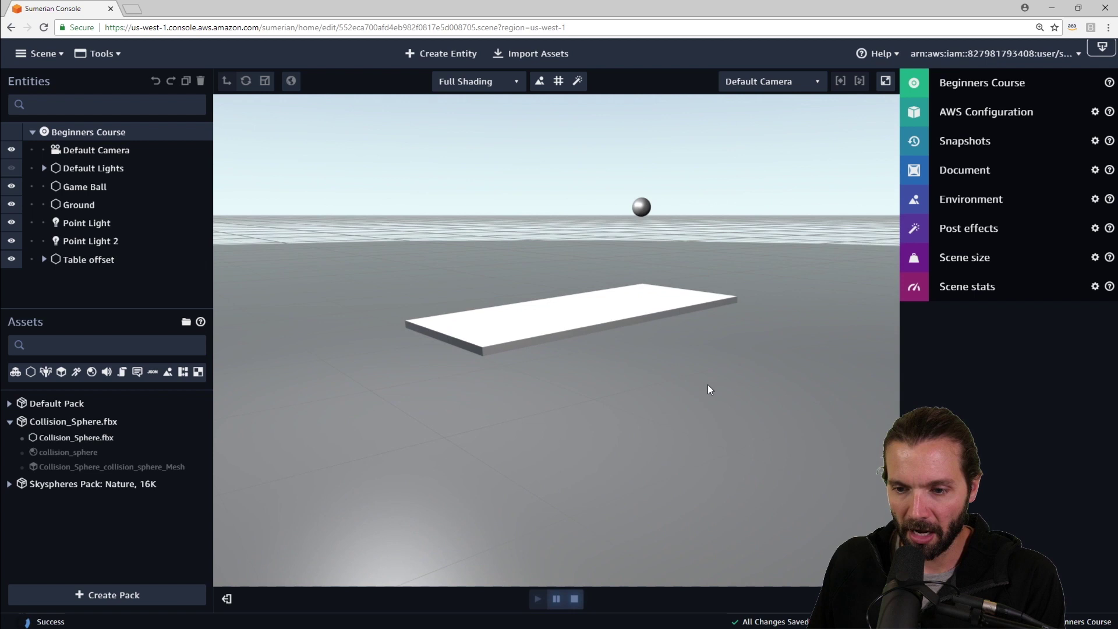
pyautogui.moveTo(700, 341); pyautogui.dragTo(699, 362)
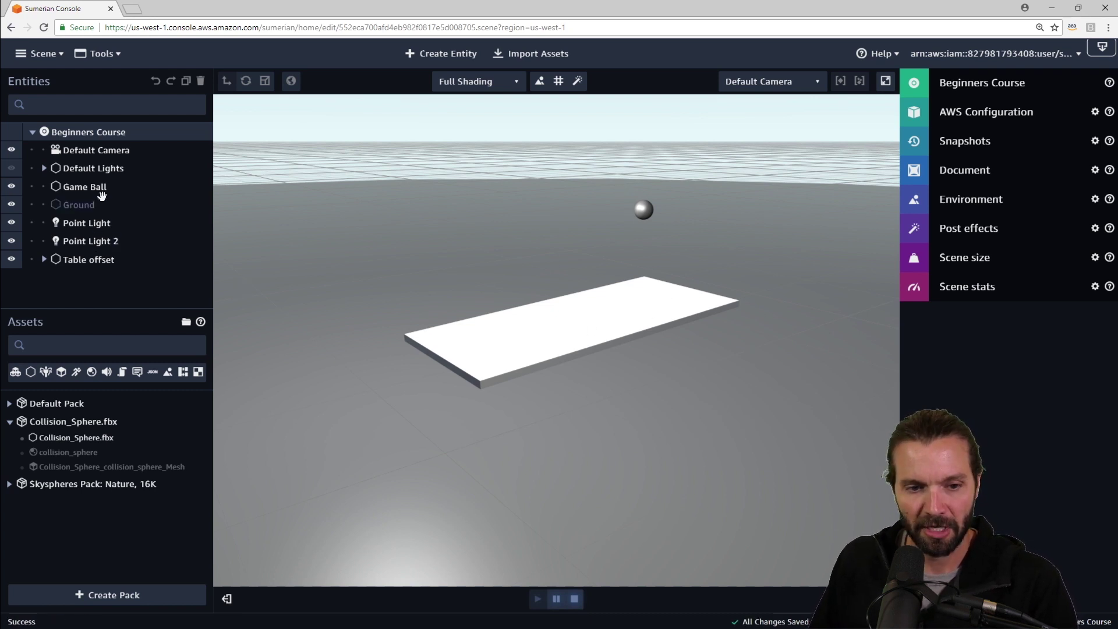
# - Select the Table entity under Table offset and collapse its Transform component
pyautogui.click(42, 265)
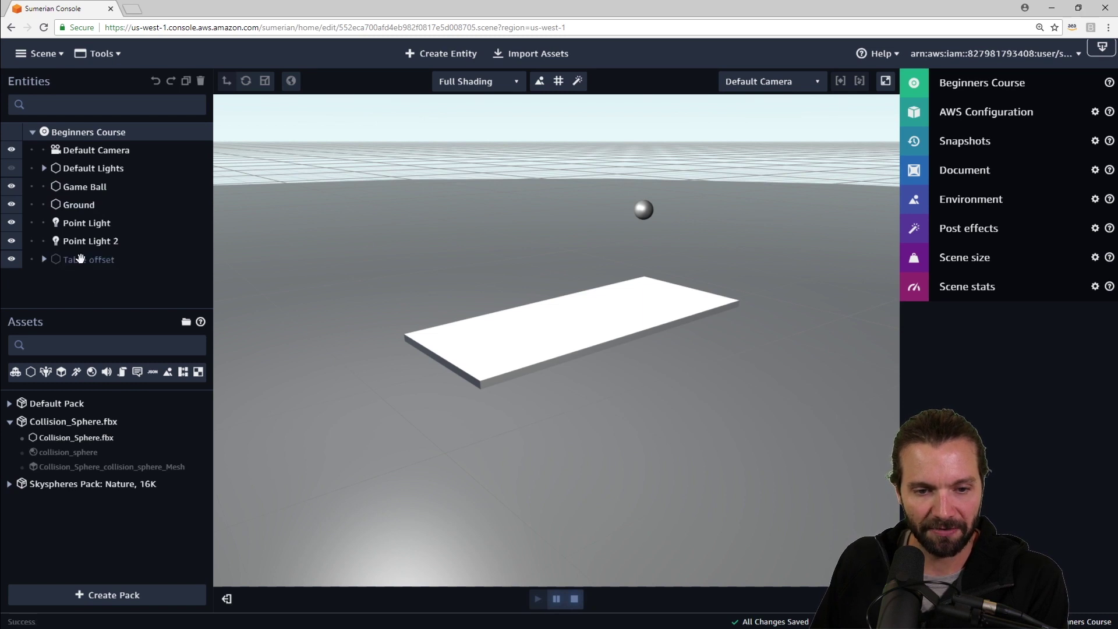
pyautogui.click(42, 261)
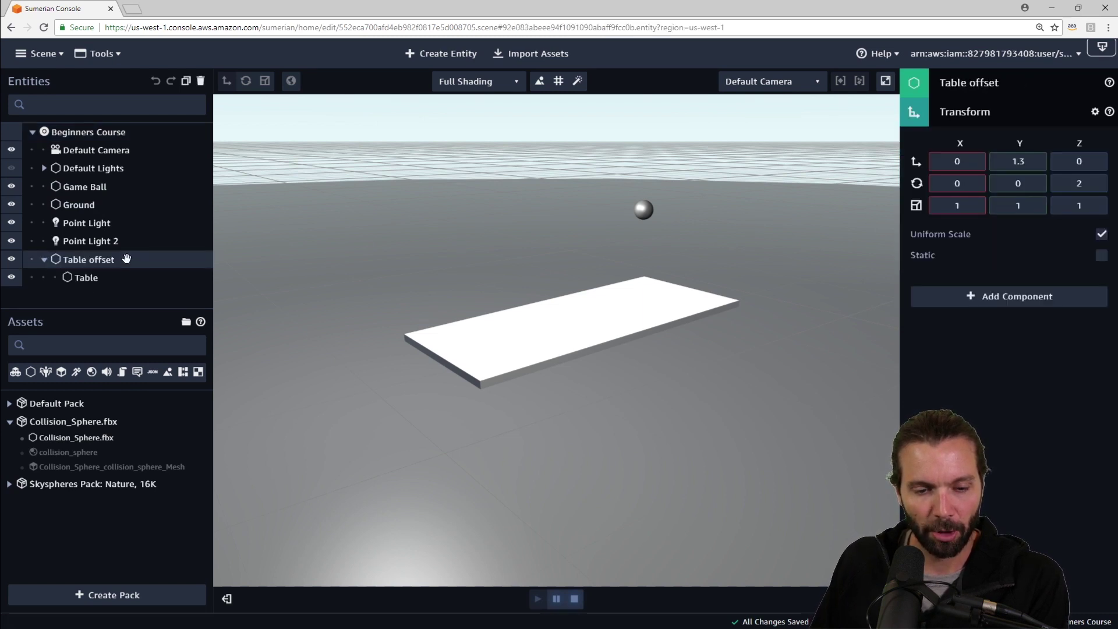
pyautogui.click(90, 276)
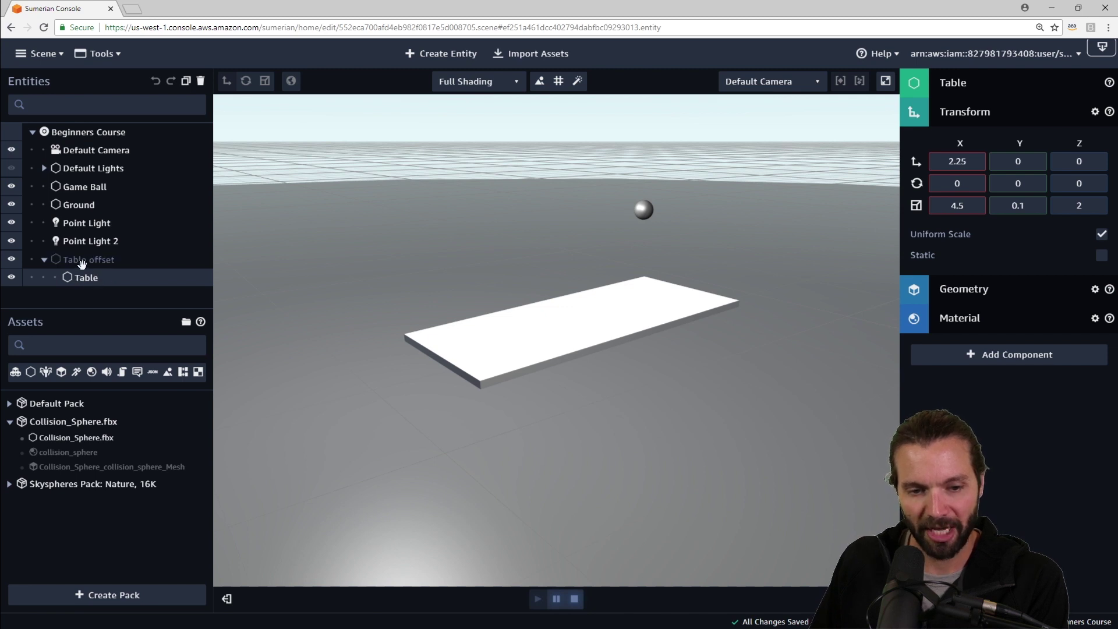
pyautogui.moveTo(641, 403)
pyautogui.mouseDown()
pyautogui.moveTo(647, 421)
pyautogui.moveTo(652, 406)
pyautogui.mouseUp()
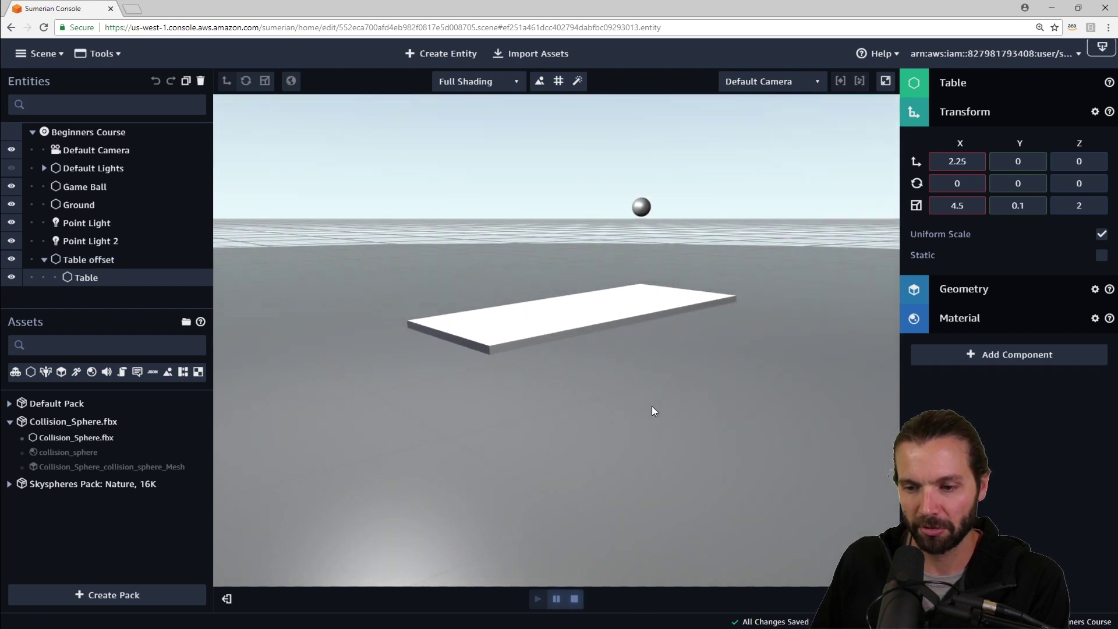
pyautogui.click(985, 113)
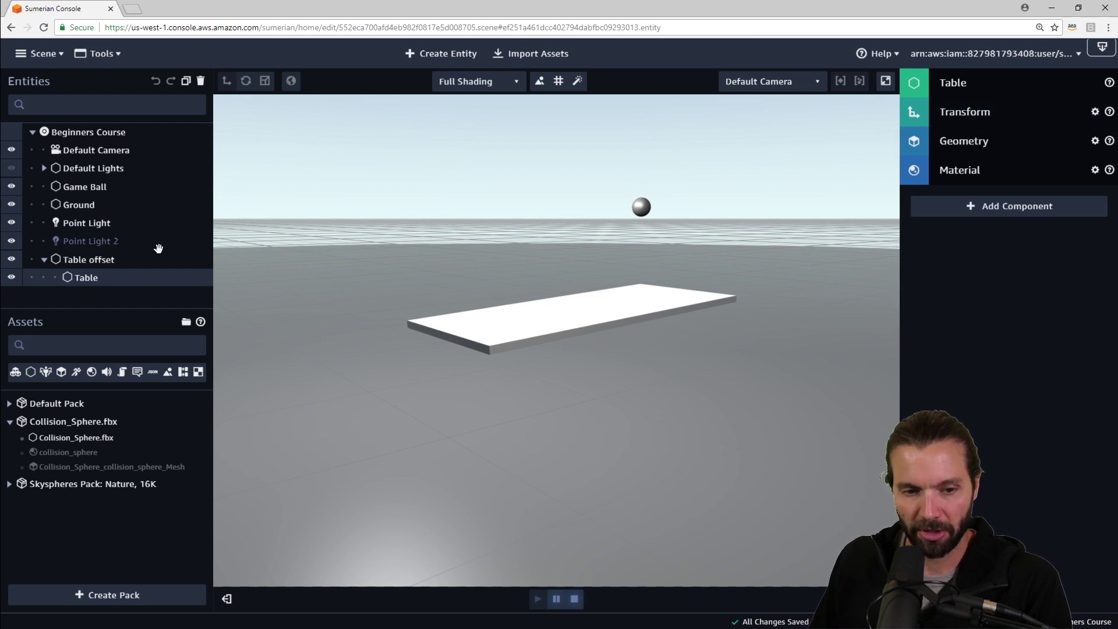
# - Add a Collider component to the Table and set its first half extent to 0.6
pyautogui.click(1052, 208)
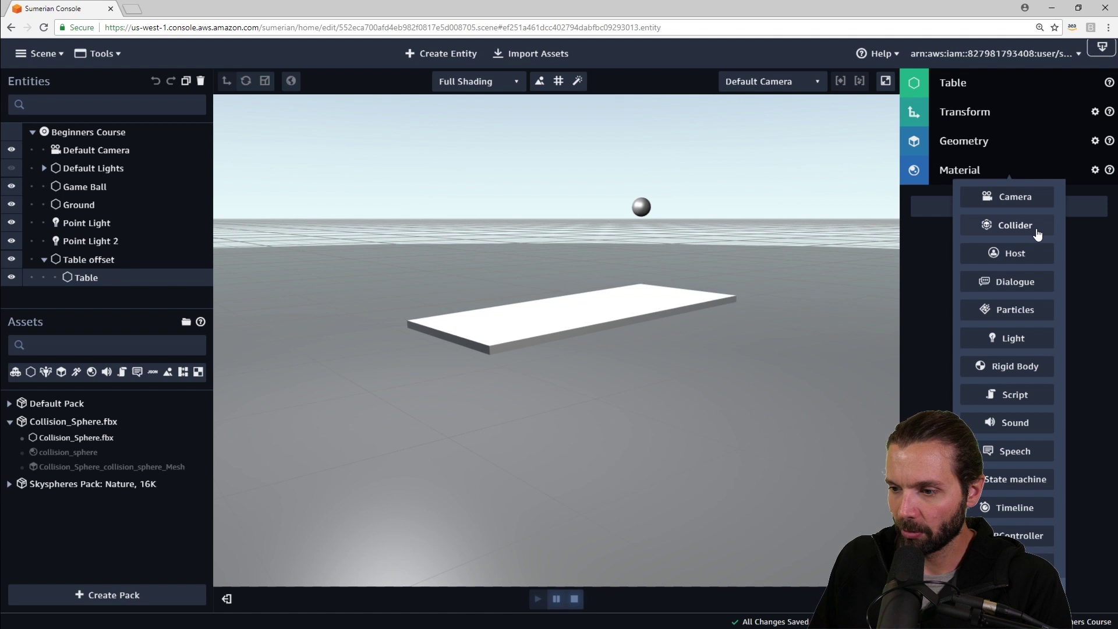
pyautogui.click(1042, 227)
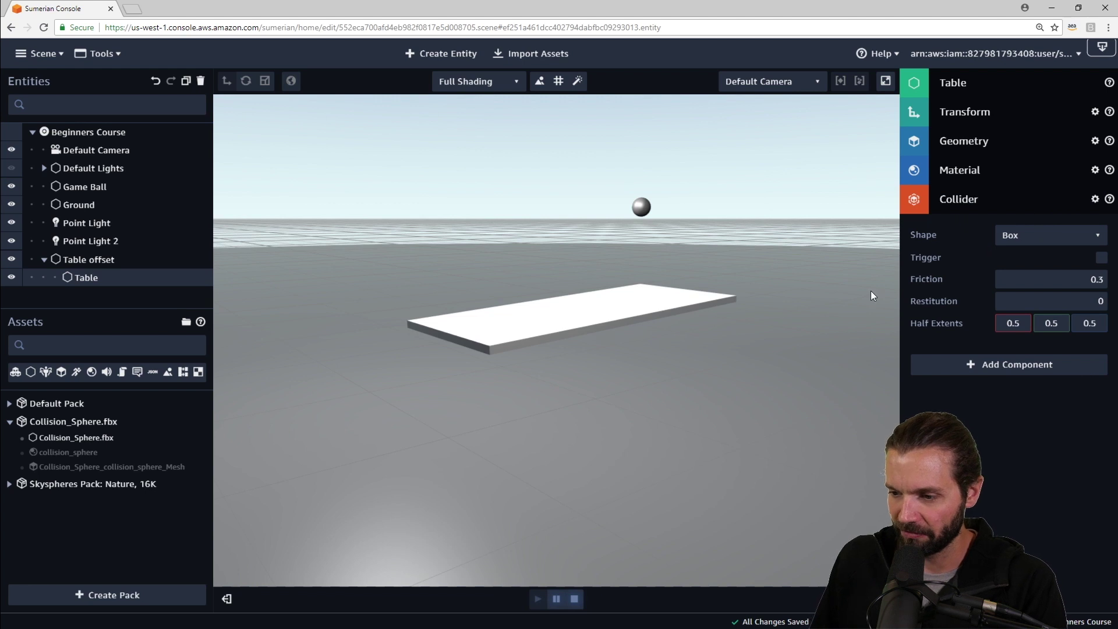
pyautogui.click(1020, 323)
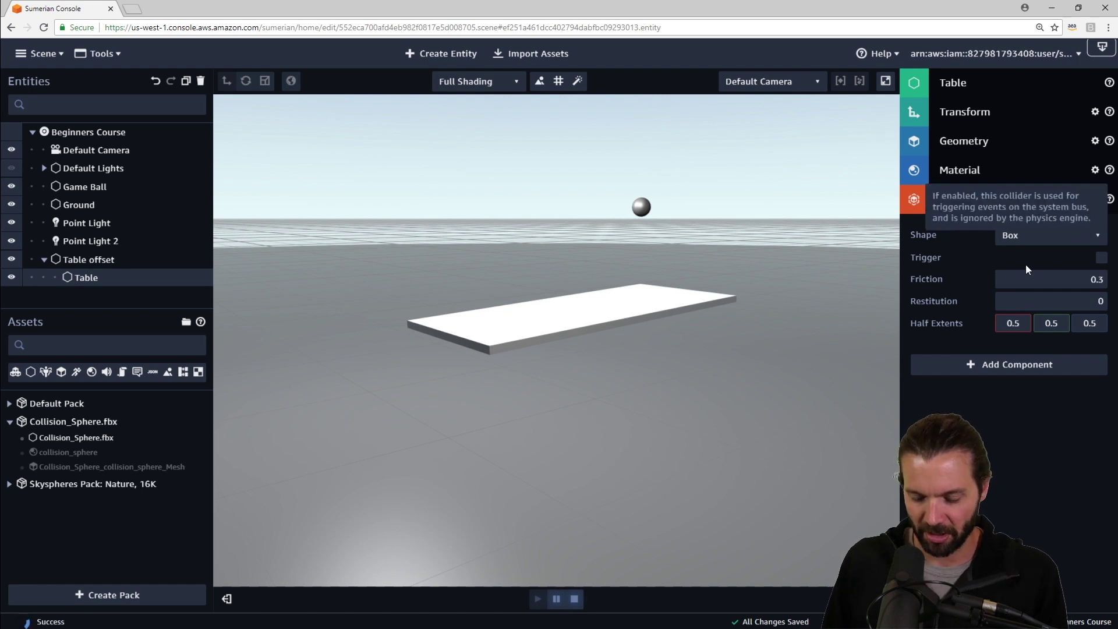
pyautogui.press('BackSpace')
pyautogui.write('6')
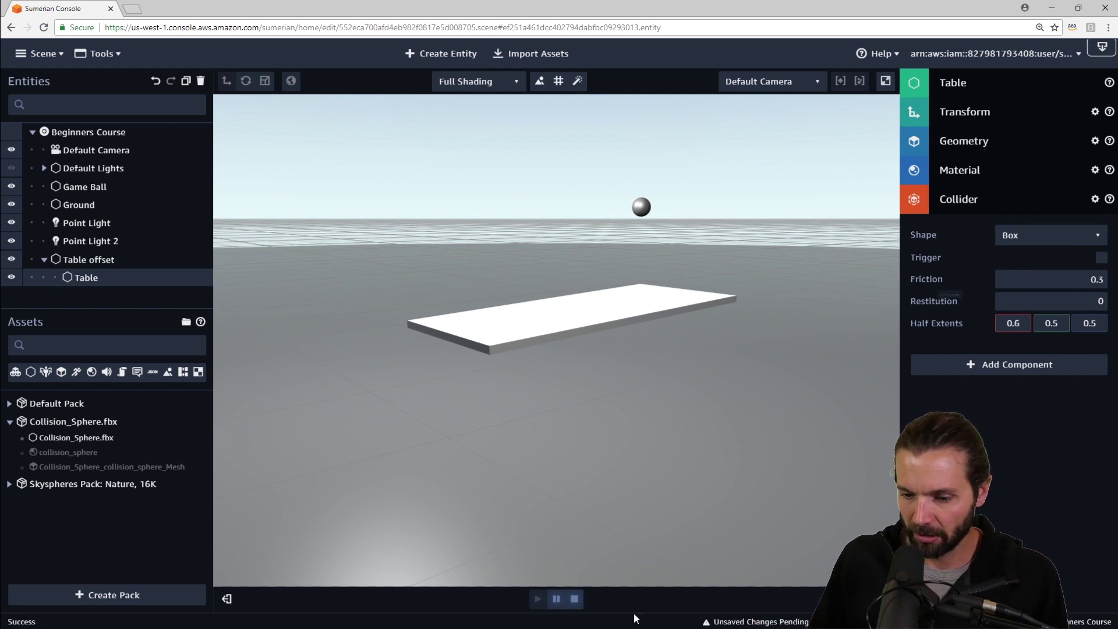
# - Stop the scene and experiment with the Table collider's Half Extents values
pyautogui.click(575, 599)
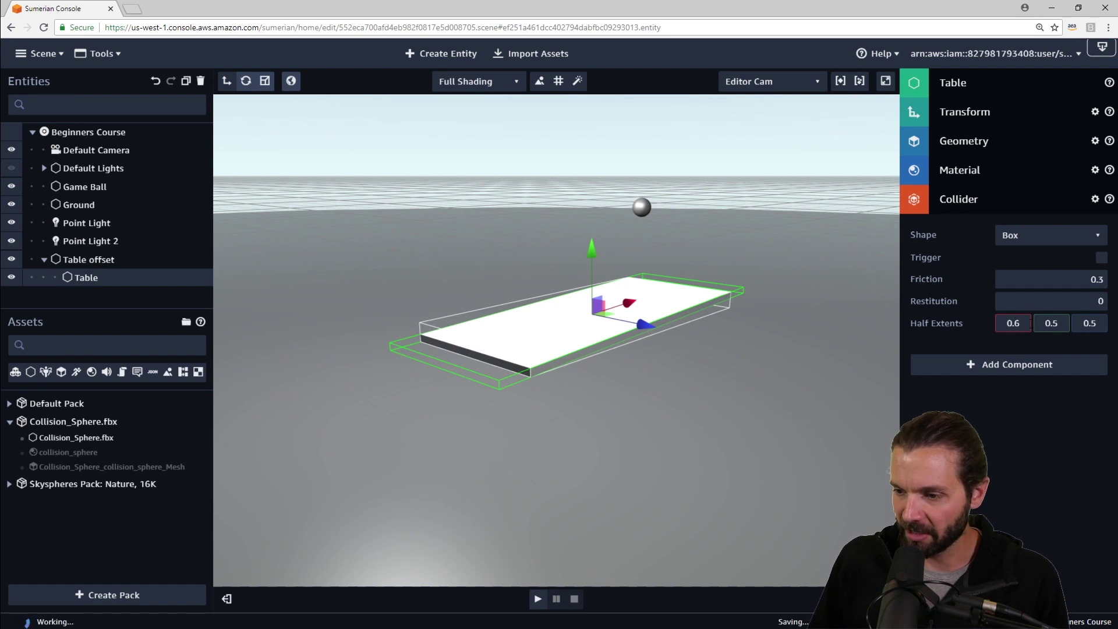
pyautogui.write('5')
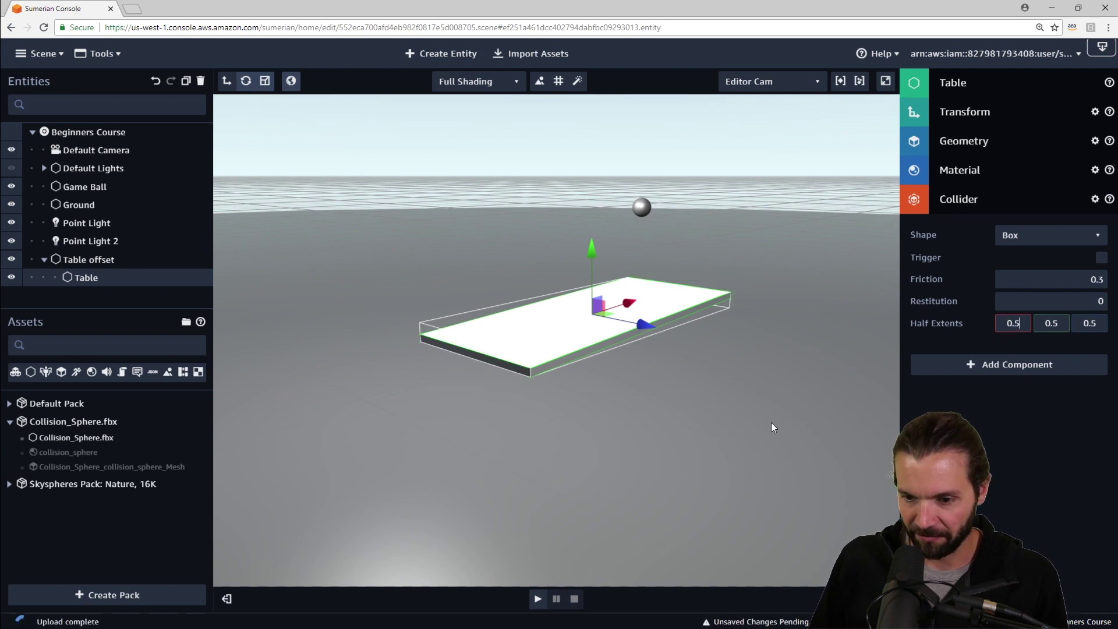
pyautogui.scroll(3, 650, 380)
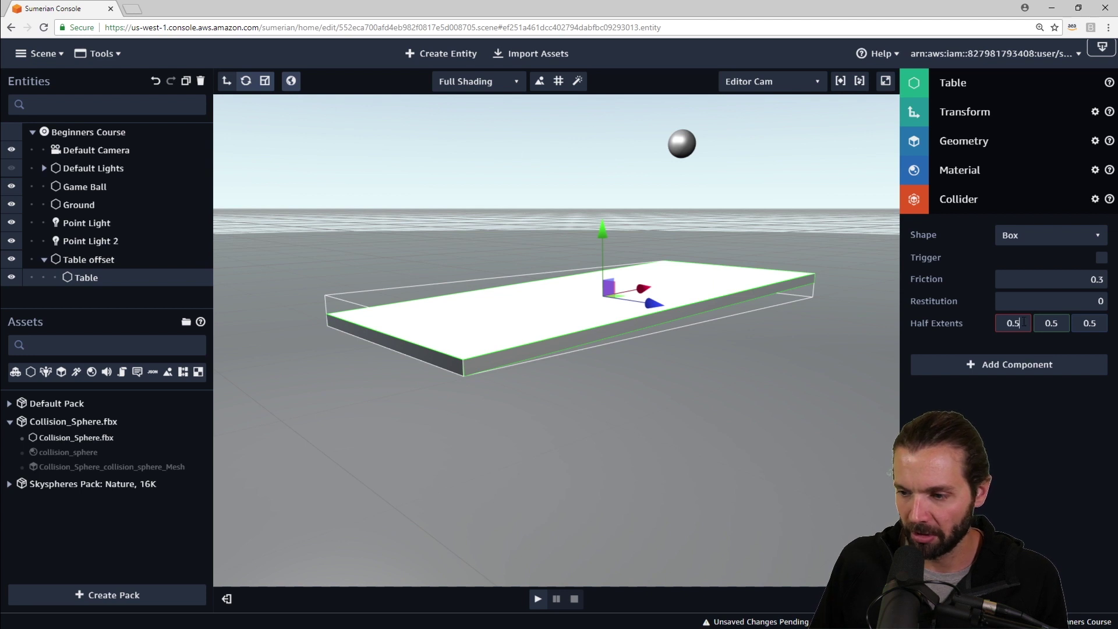
pyautogui.write('6')
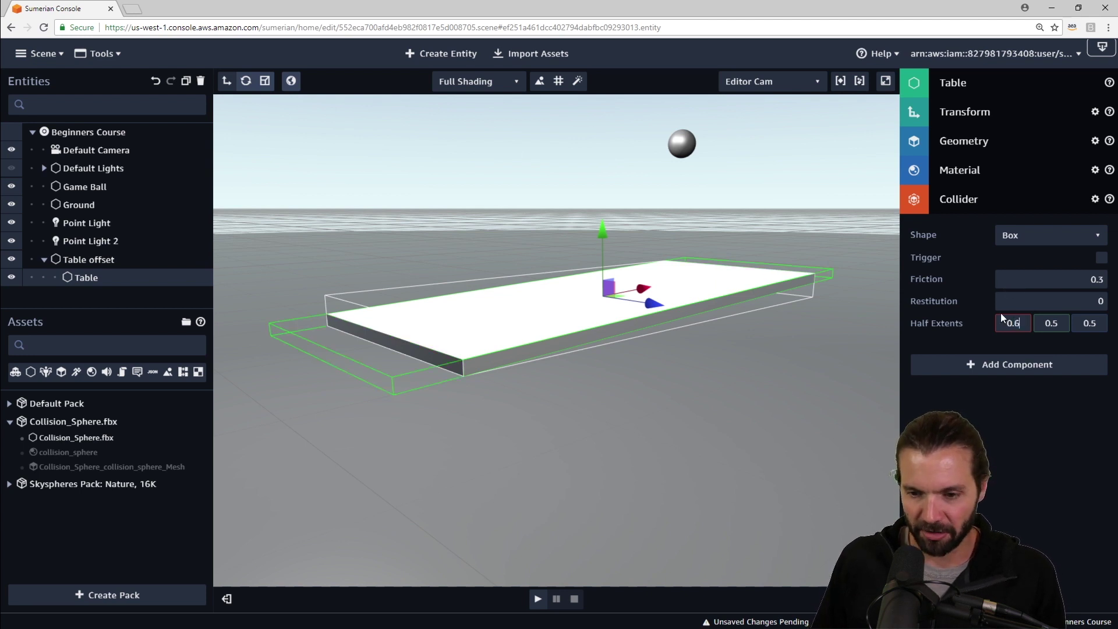
pyautogui.rightClick(1054, 324)
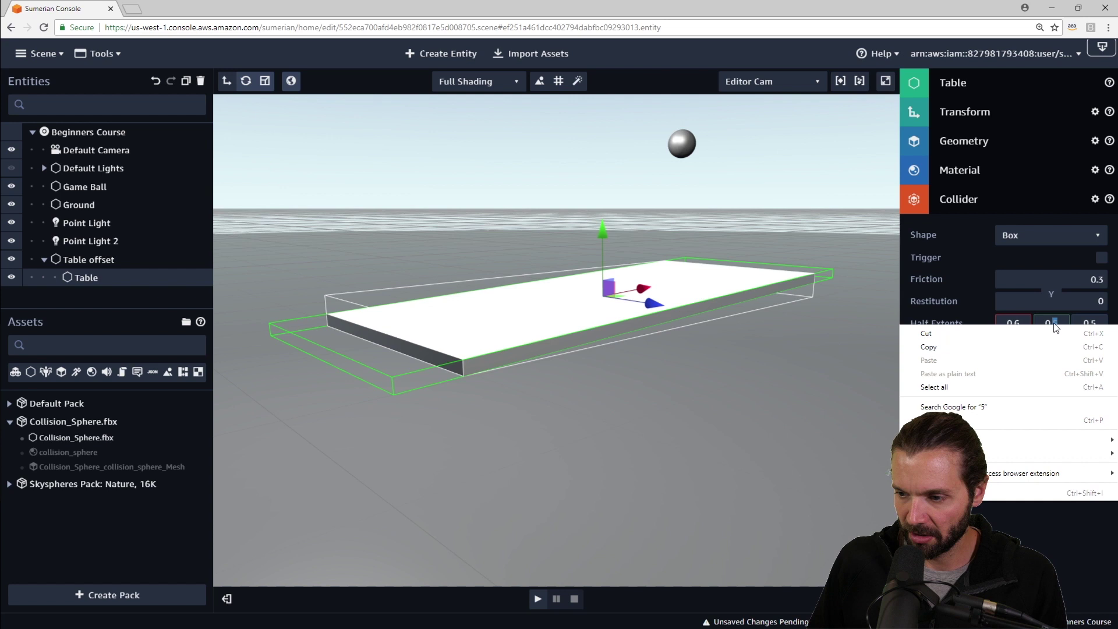
pyautogui.click(1055, 320)
pyautogui.write('53')
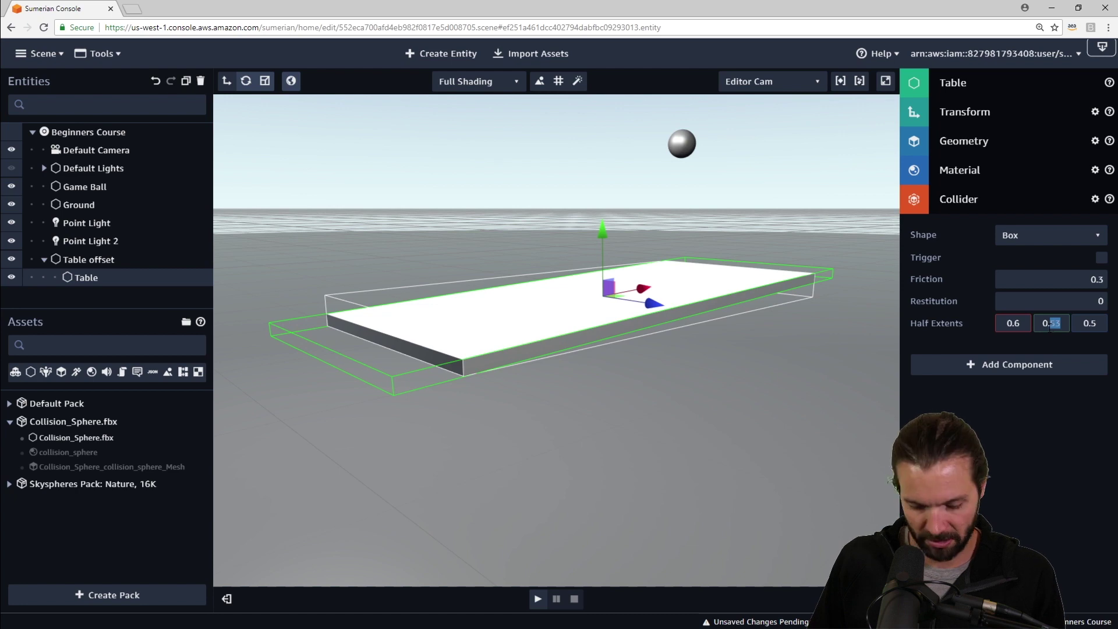
pyautogui.write('6')
pyautogui.moveTo(665, 444); pyautogui.dragTo(618, 462)
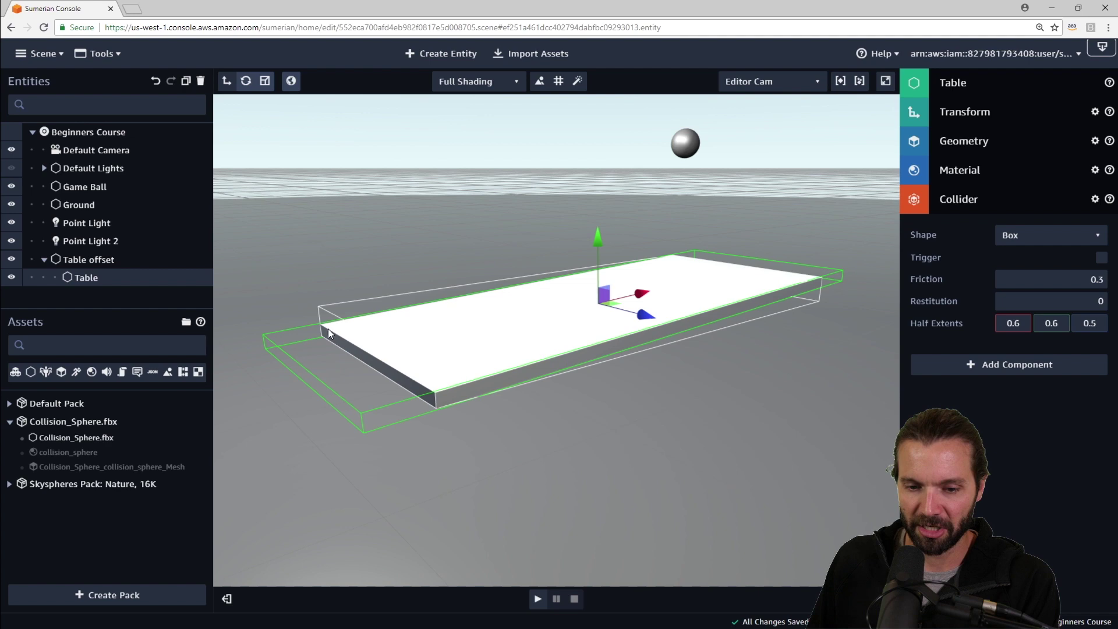
pyautogui.moveTo(328, 351); pyautogui.dragTo(594, 450)
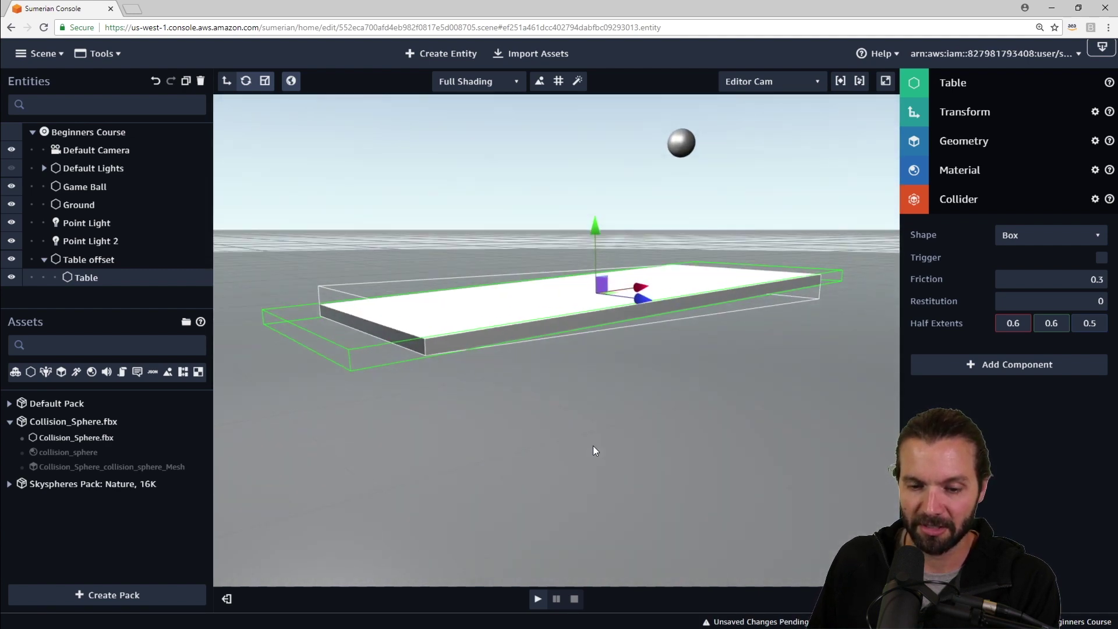
# - Set the first two Half Extents to 0.5 and check the collider's fit around the table
pyautogui.click(1016, 323)
pyautogui.write('5')
pyautogui.press('Tab')
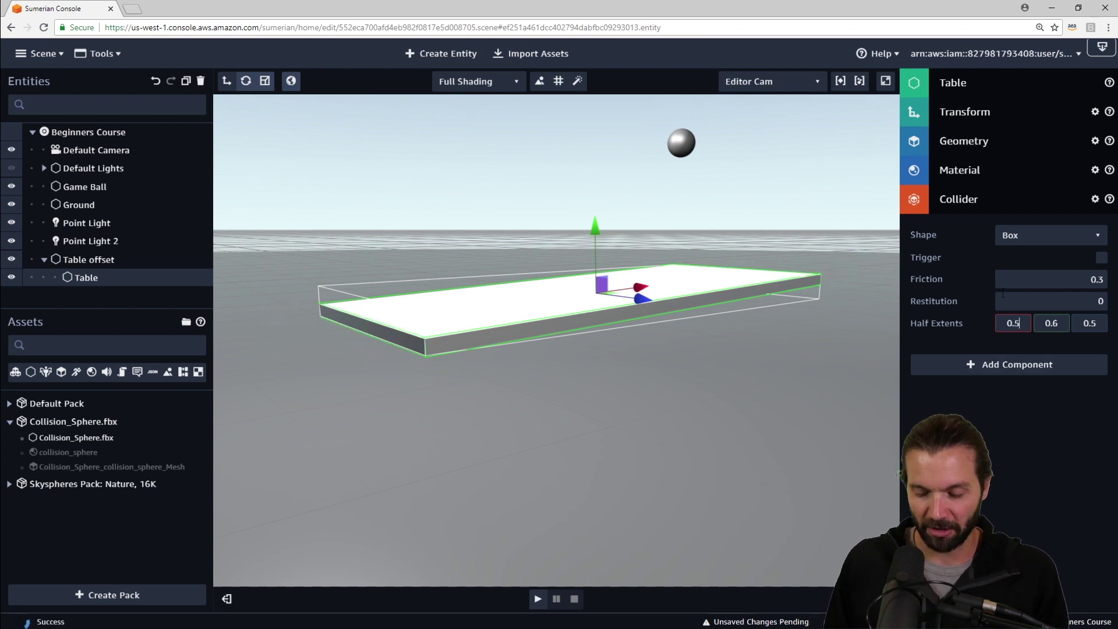
pyautogui.write('0.5')
pyautogui.press('Return')
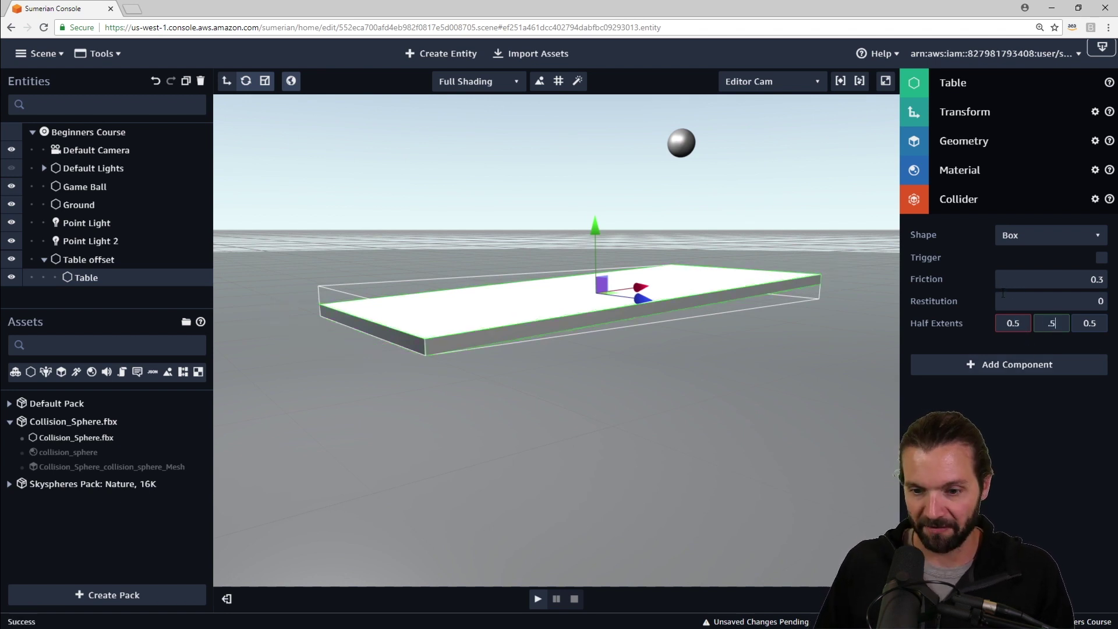
pyautogui.moveTo(685, 340); pyautogui.dragTo(712, 349)
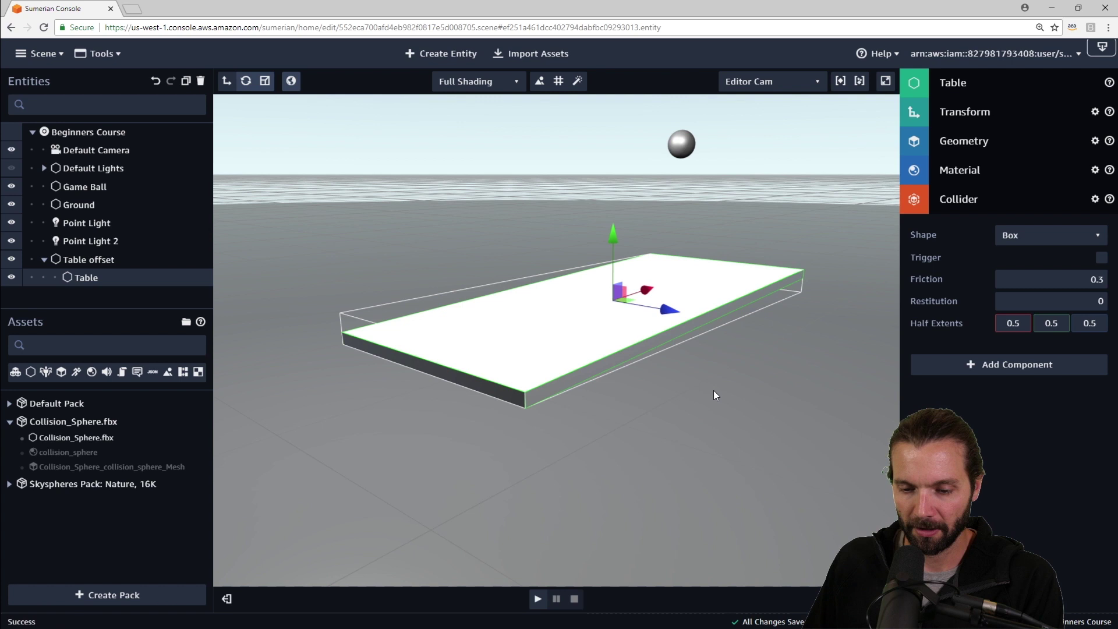
pyautogui.moveTo(795, 347); pyautogui.dragTo(752, 351)
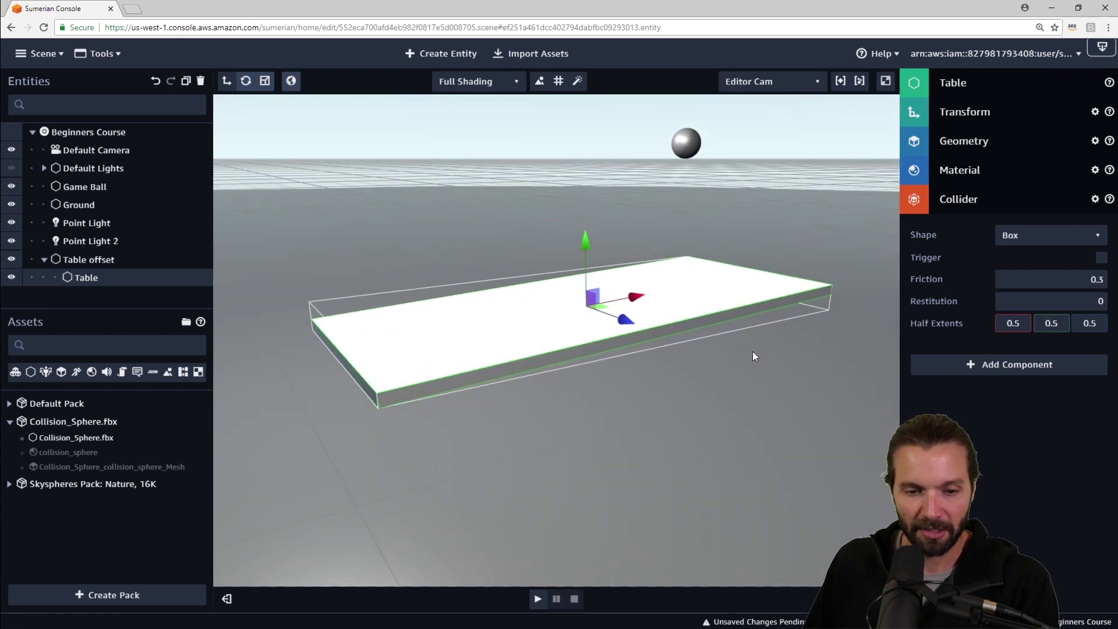
pyautogui.moveTo(745, 421)
pyautogui.mouseDown()
pyautogui.moveTo(742, 405)
pyautogui.moveTo(765, 412)
pyautogui.mouseUp()
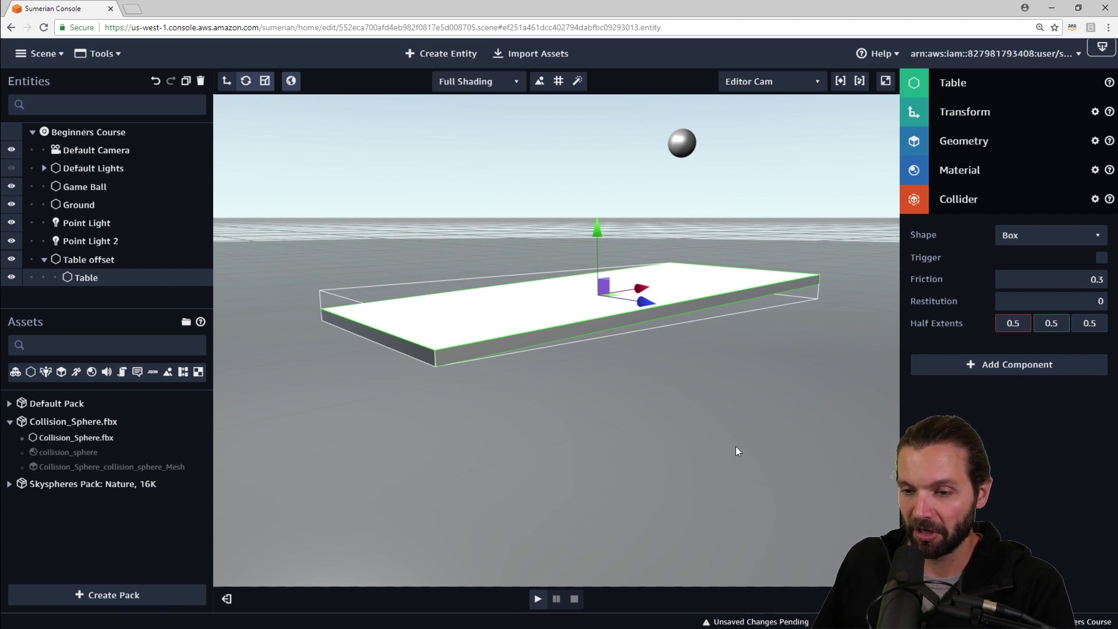
# - Add a Collider component to the Game Ball entity
pyautogui.moveTo(770, 374); pyautogui.dragTo(775, 390)
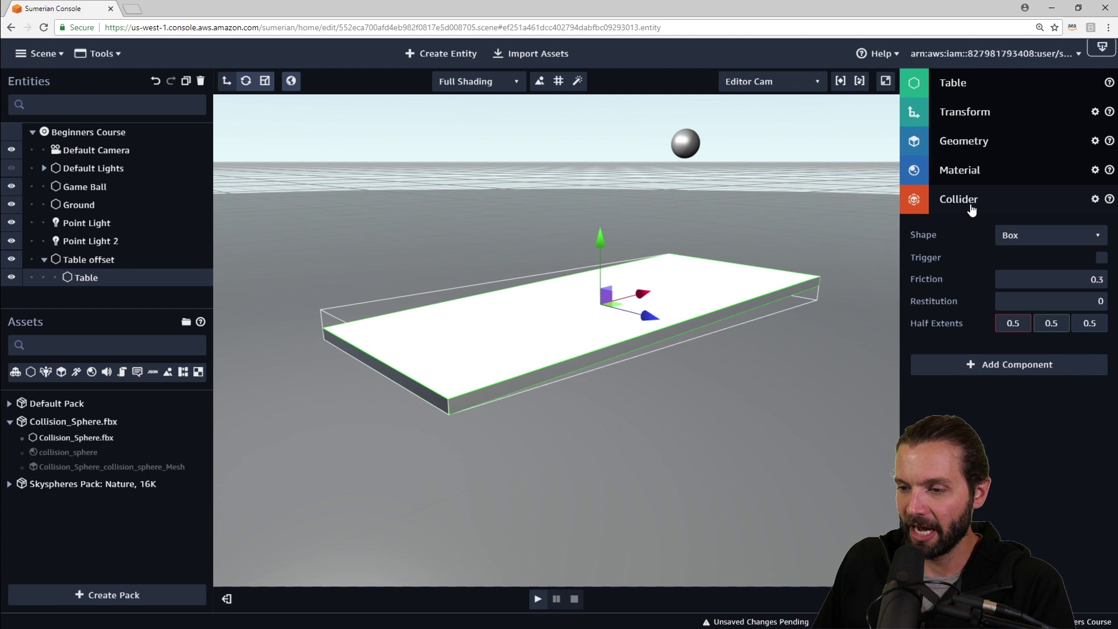
pyautogui.click(97, 187)
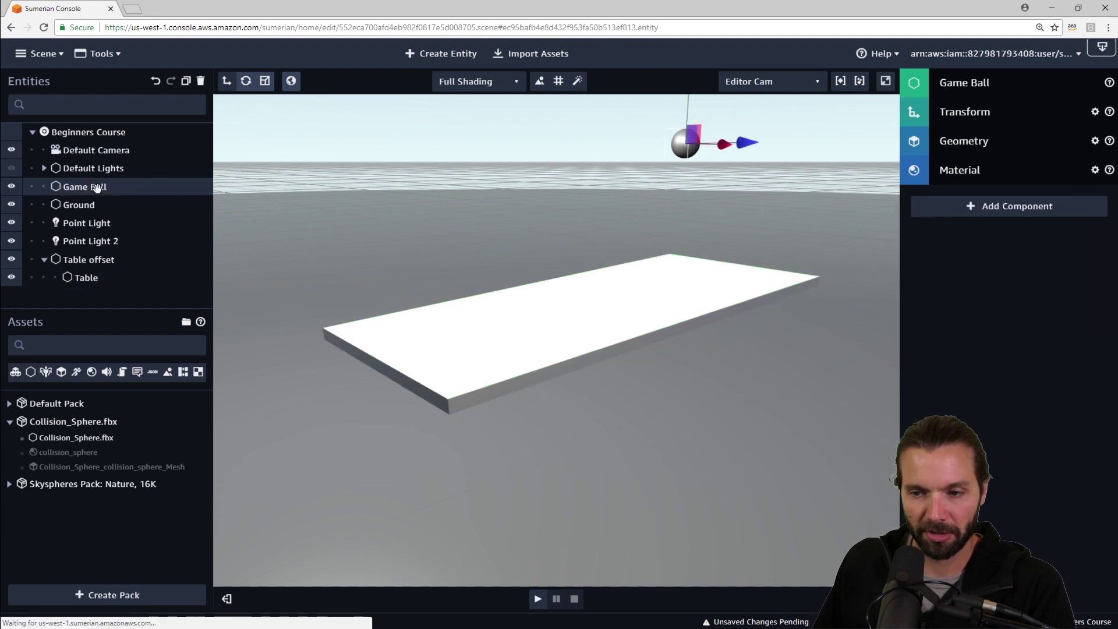
pyautogui.click(1011, 207)
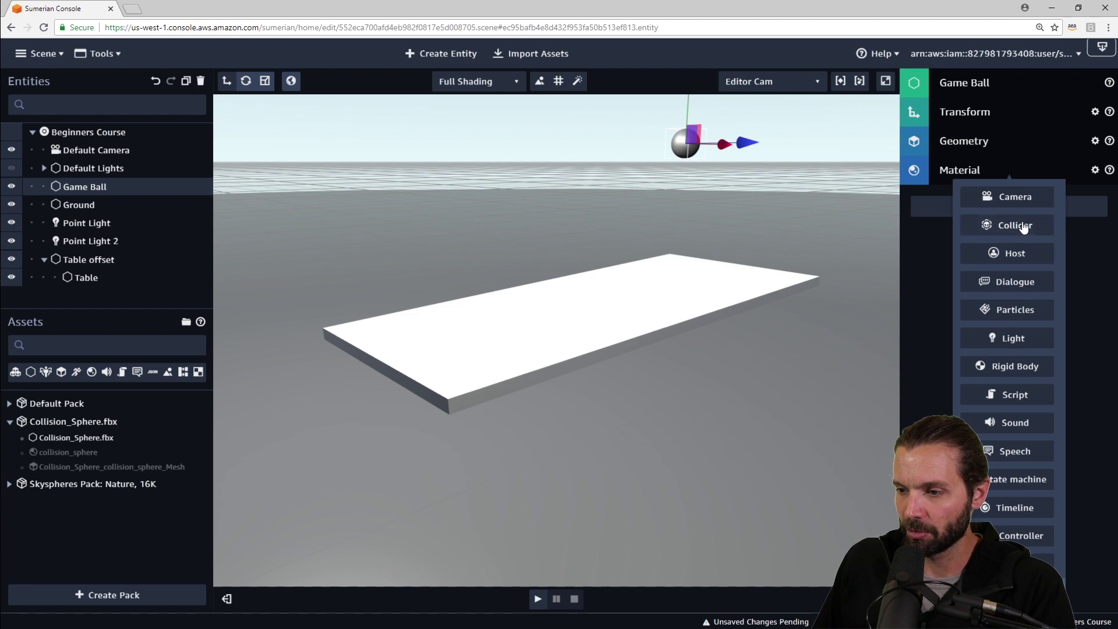
pyautogui.click(1023, 226)
pyautogui.moveTo(691, 363); pyautogui.dragTo(688, 467, button='middle')
pyautogui.moveTo(752, 405); pyautogui.dragTo(723, 409, button='middle')
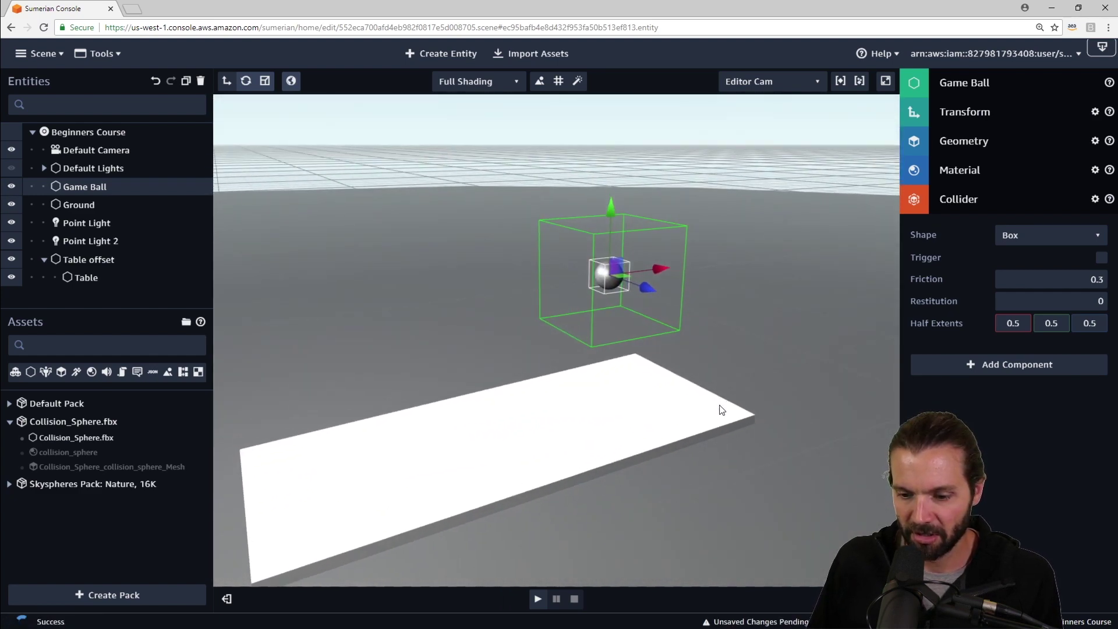
pyautogui.moveTo(654, 513); pyautogui.dragTo(631, 546, button='middle')
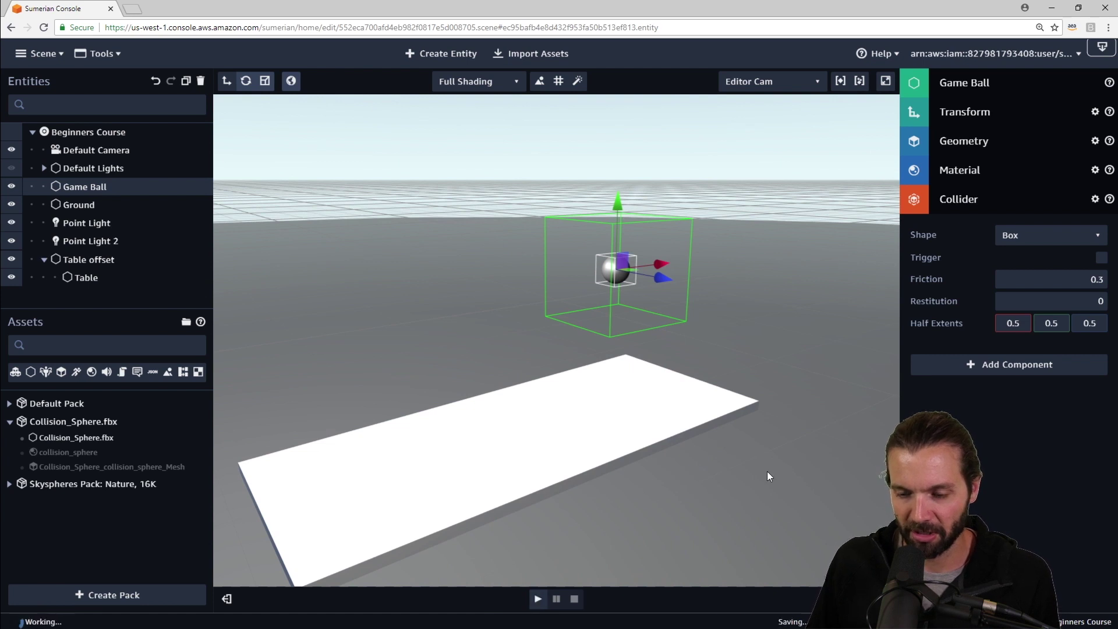
# - Play and then stop the scene to test the ball's collider
pyautogui.press('space')
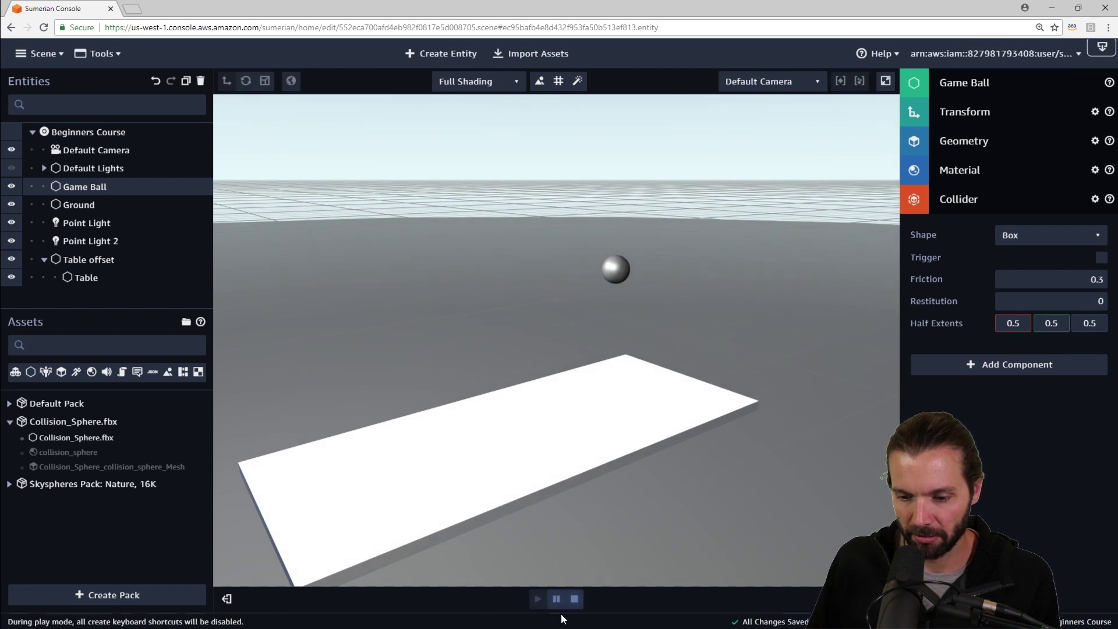
pyautogui.click(576, 599)
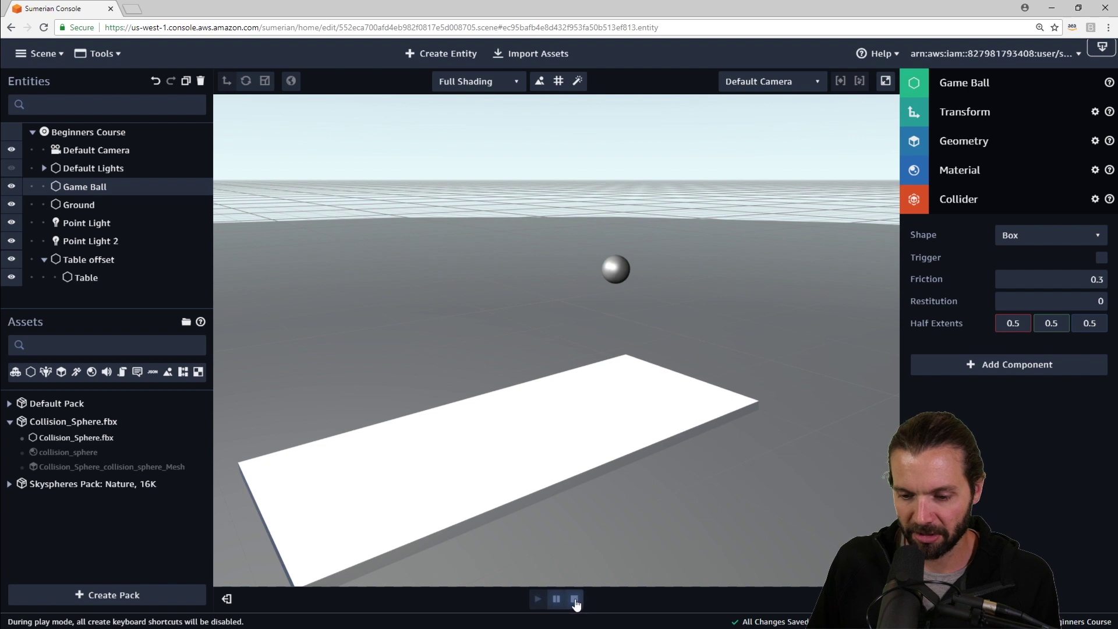
pyautogui.moveTo(764, 313); pyautogui.dragTo(749, 291)
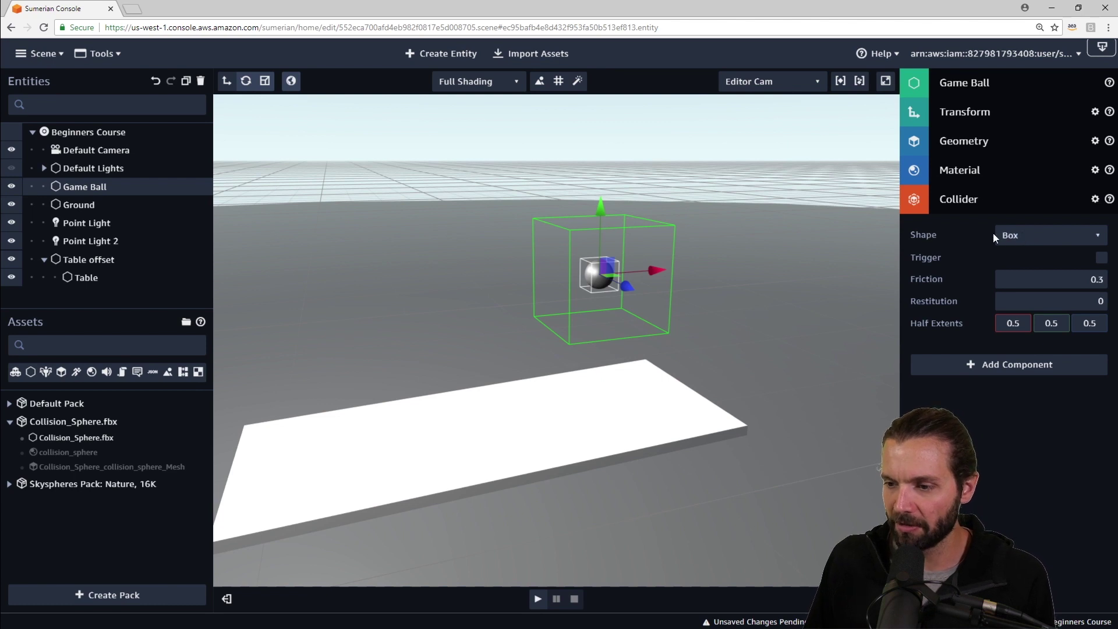
# - Change the Game Ball collider's shape to Sphere
pyautogui.click(1030, 238)
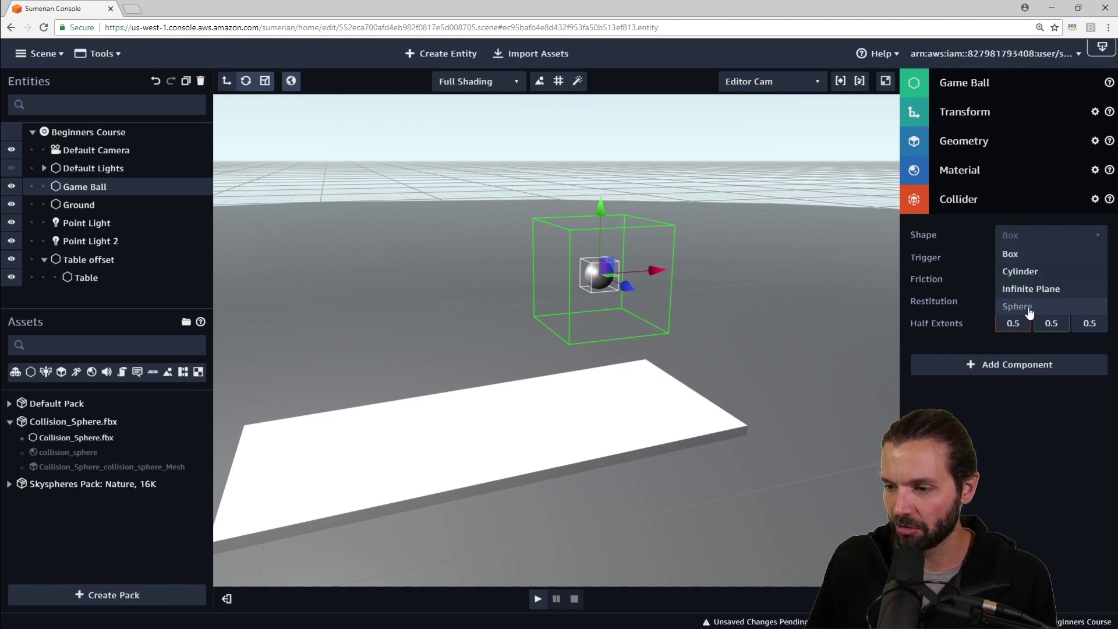
pyautogui.click(1028, 308)
pyautogui.moveTo(771, 329); pyautogui.dragTo(582, 309)
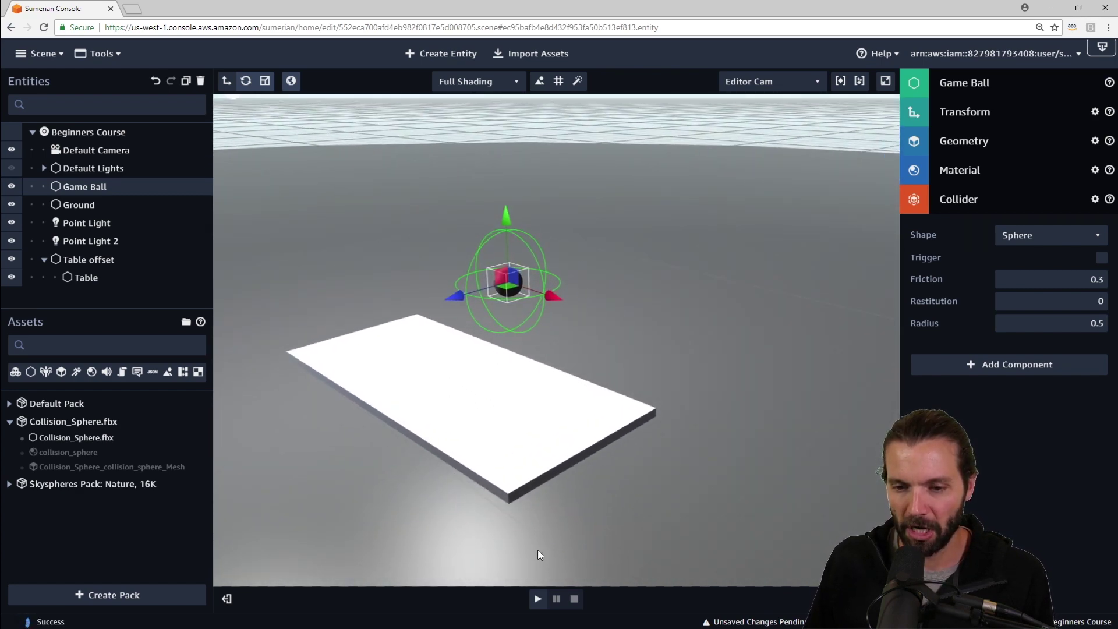
pyautogui.moveTo(651, 477); pyautogui.dragTo(861, 473)
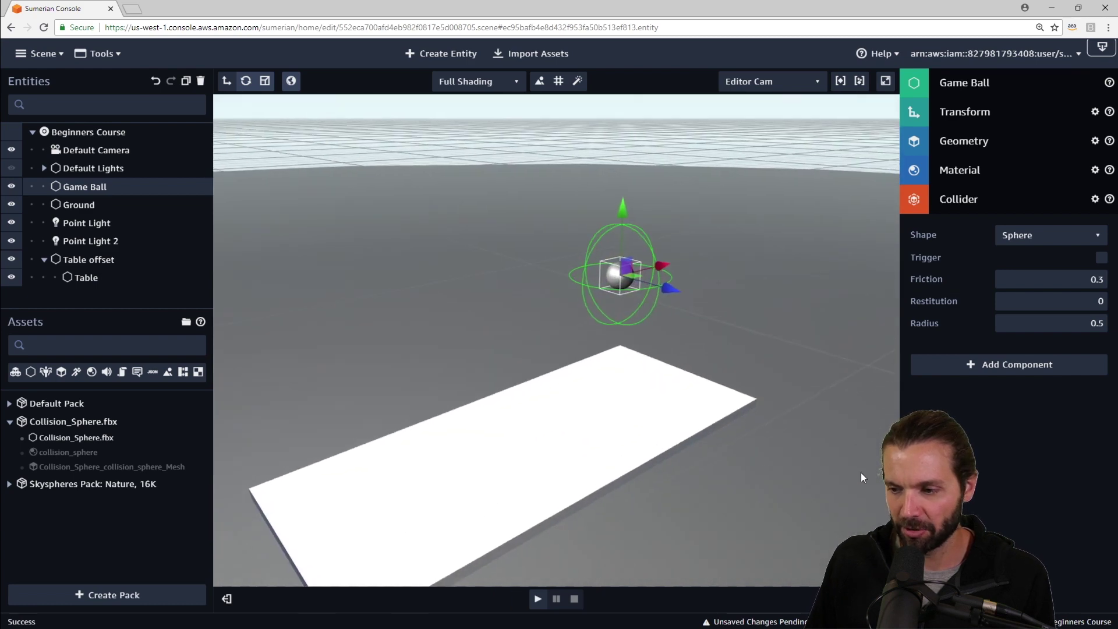
# - Set the sphere collider's radius to 0.15
pyautogui.click(1104, 324)
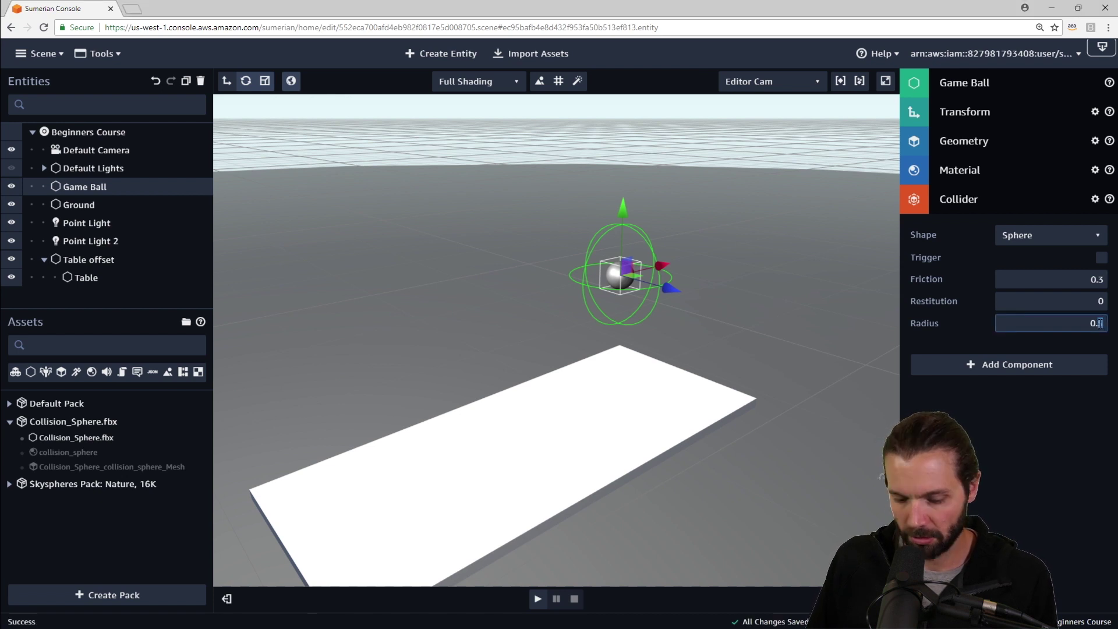
pyautogui.press('BackSpace')
pyautogui.write('3')
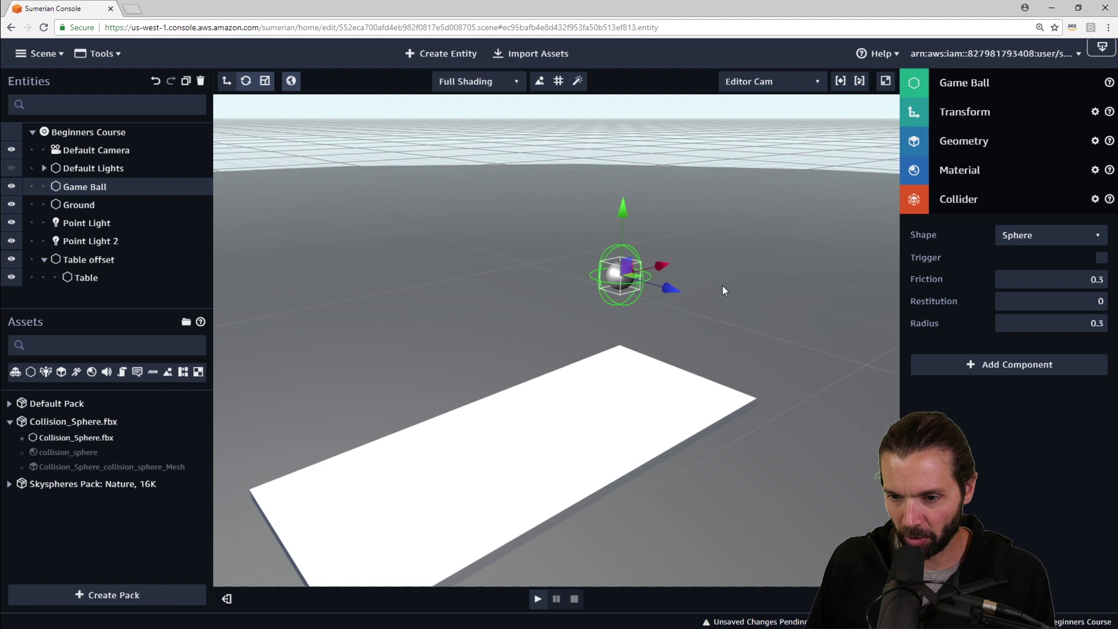
pyautogui.moveTo(724, 287); pyautogui.dragTo(706, 311)
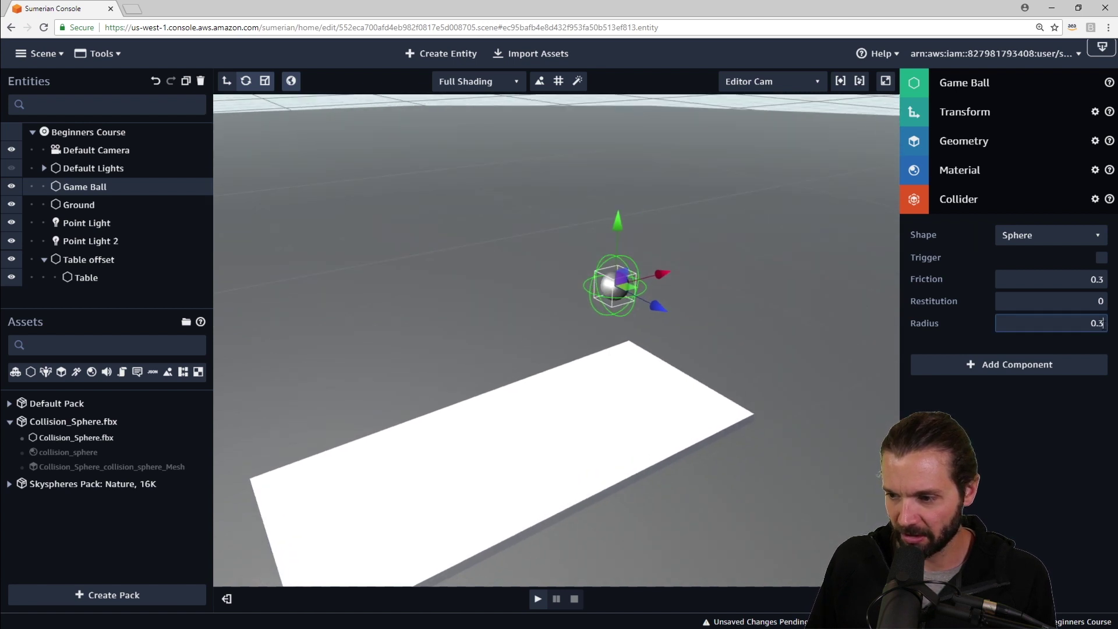
pyautogui.moveTo(1104, 324); pyautogui.dragTo(1097, 324)
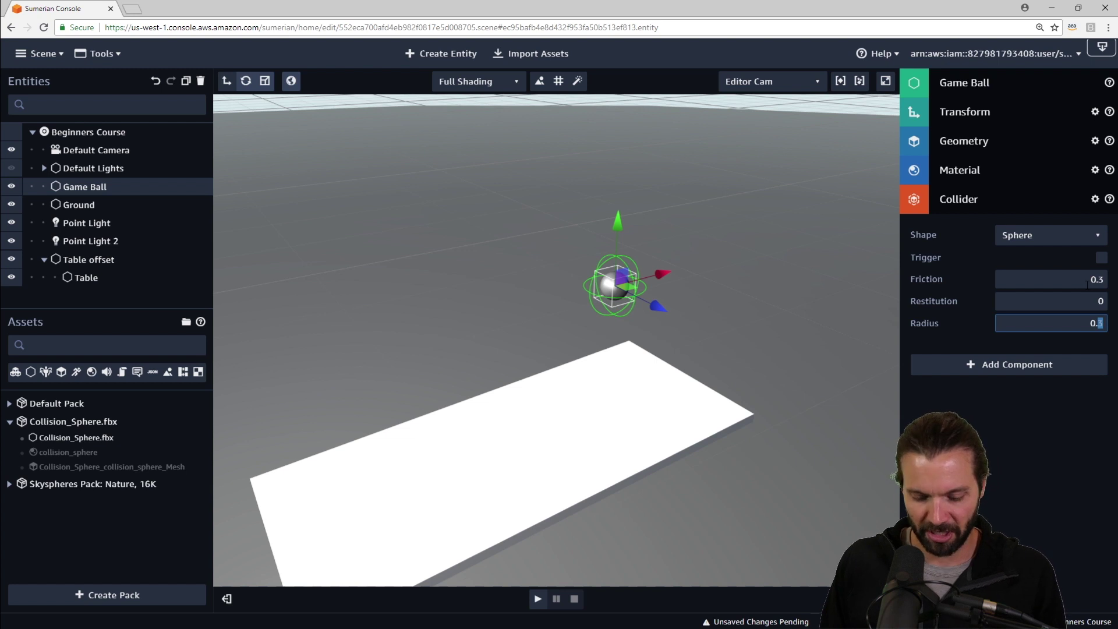
pyautogui.write('15')
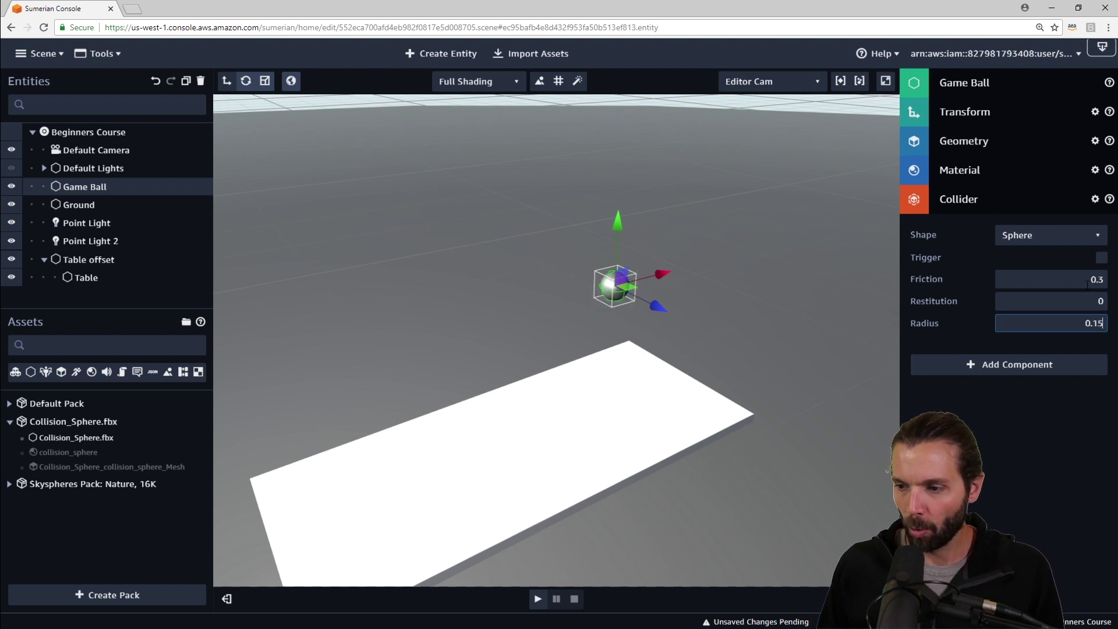
pyautogui.scroll(-2, 705, 250)
pyautogui.scroll(4, 706, 254)
pyautogui.scroll(4, 706, 249)
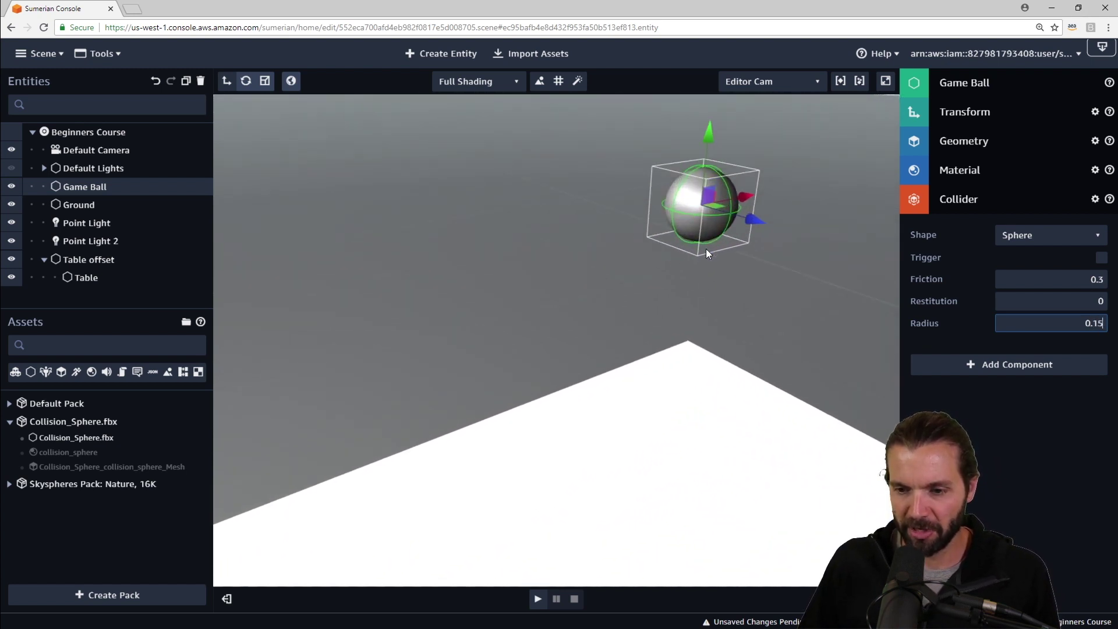
# - Focus the view on the Game Ball to inspect it above the table
pyautogui.moveTo(791, 249); pyautogui.dragTo(736, 404, button='middle')
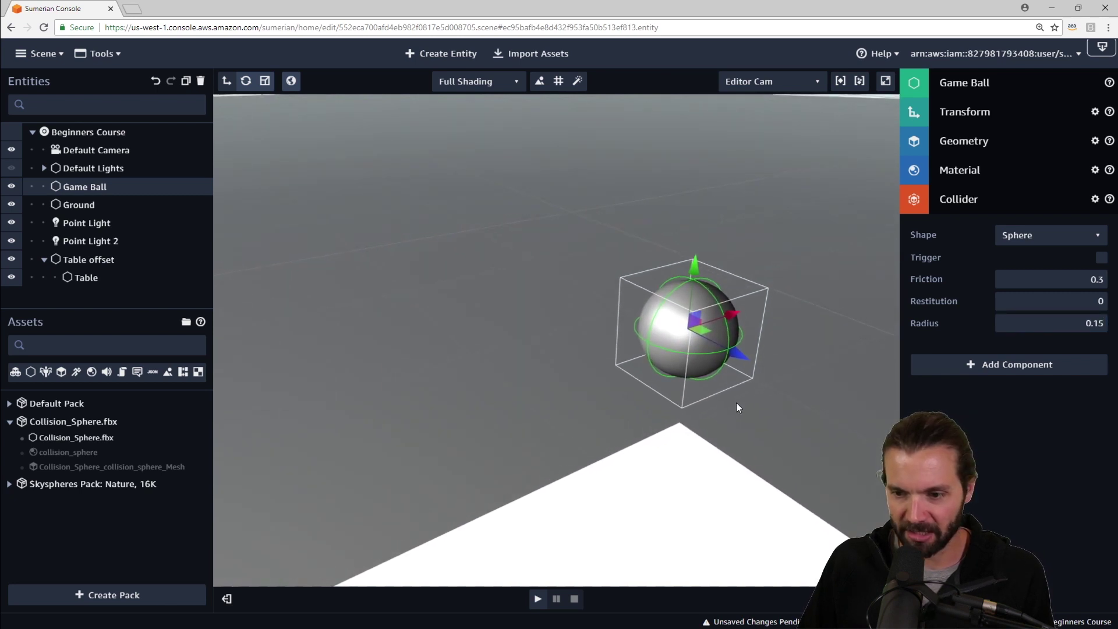
pyautogui.scroll(5, 743, 369)
pyautogui.press('f')
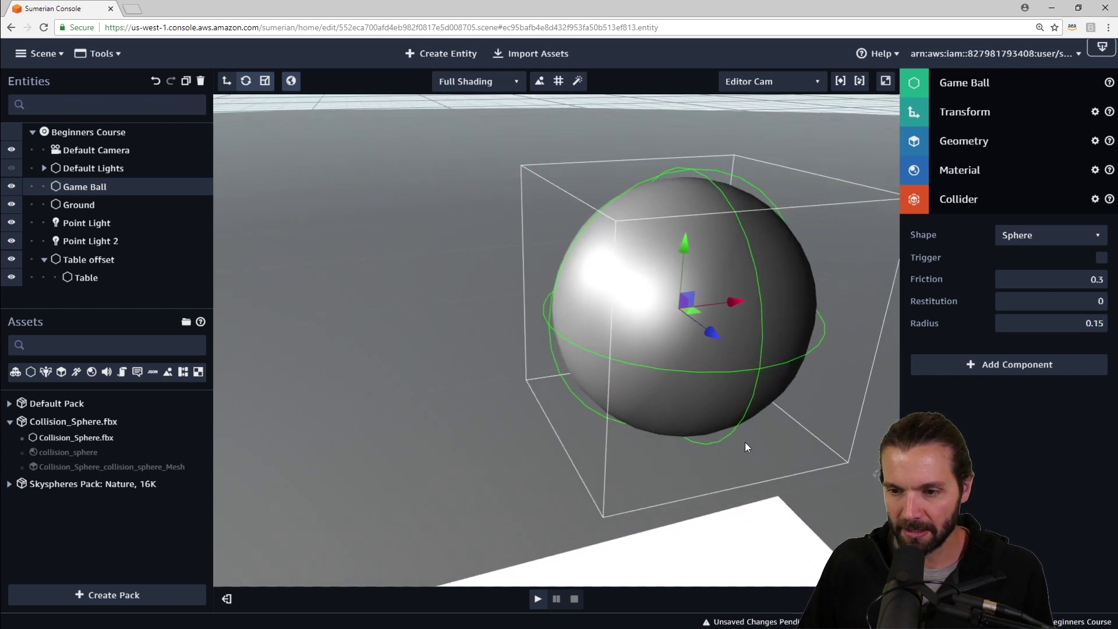
pyautogui.scroll(-5, 725, 438)
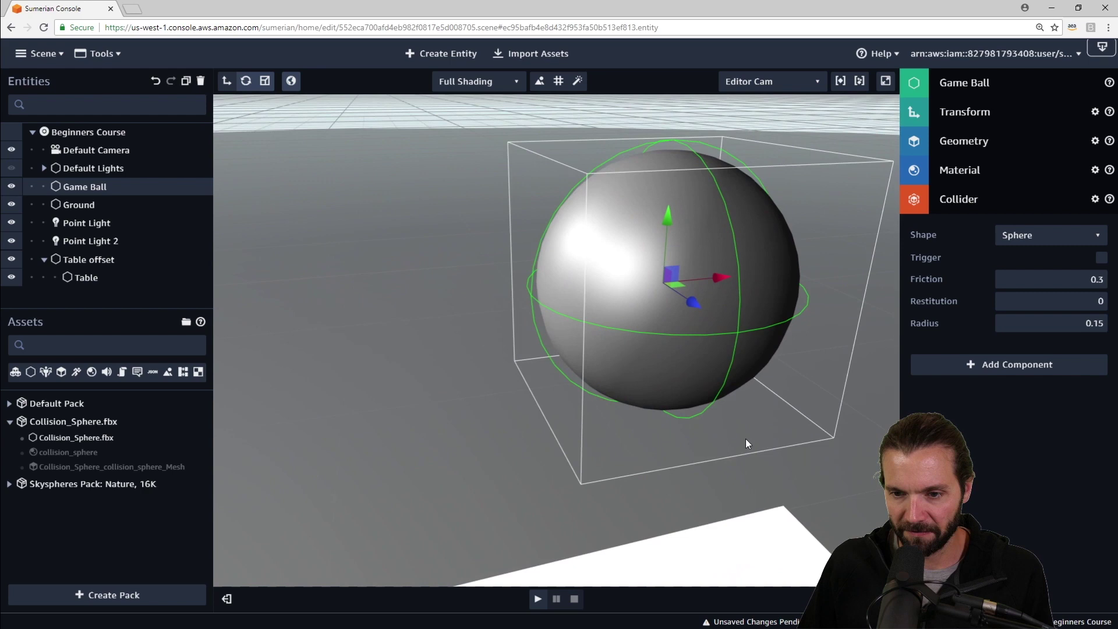
pyautogui.scroll(-5, 753, 437)
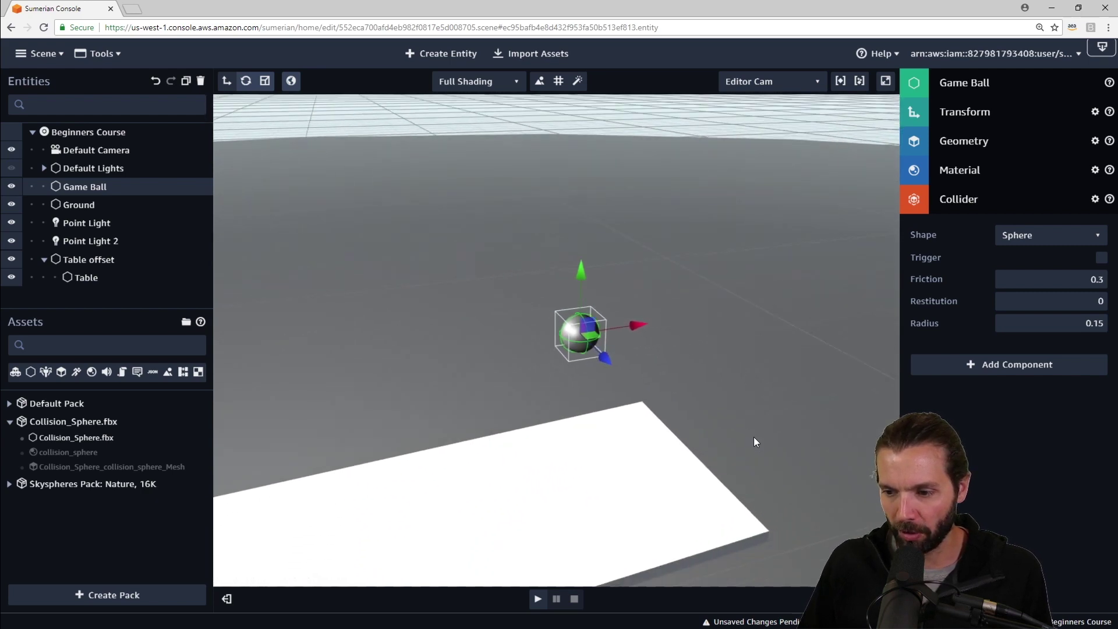
pyautogui.moveTo(748, 441); pyautogui.dragTo(827, 402)
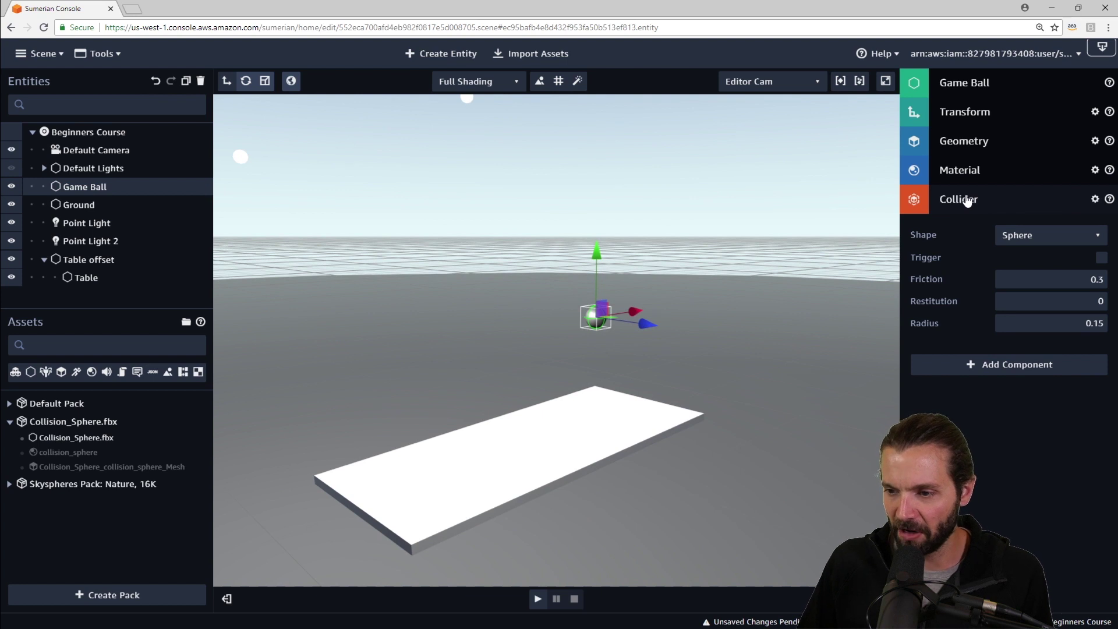
# - Add a Rigid Body with mass 1 to the Game Ball and collapse its panel
pyautogui.click(1016, 371)
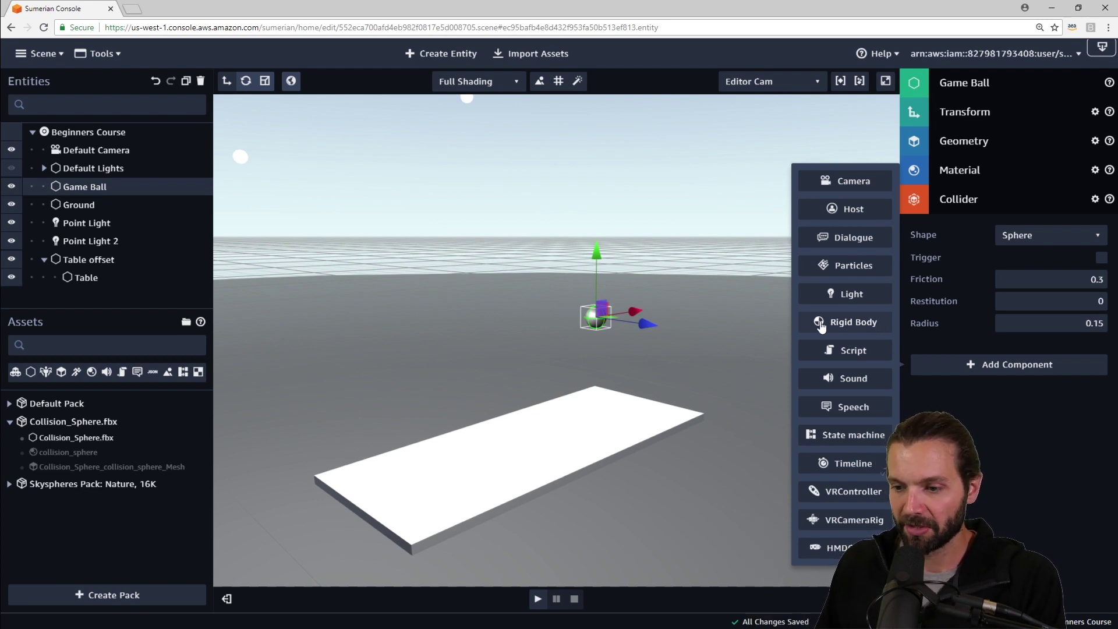
pyautogui.click(854, 322)
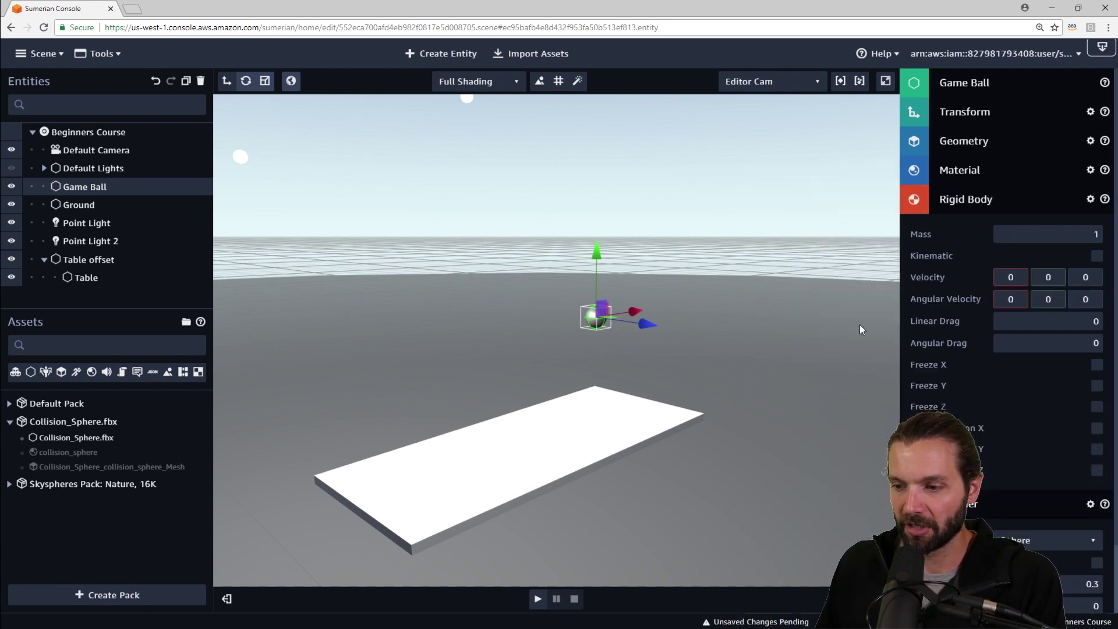
pyautogui.click(995, 204)
pyautogui.scroll(-2, 780, 421)
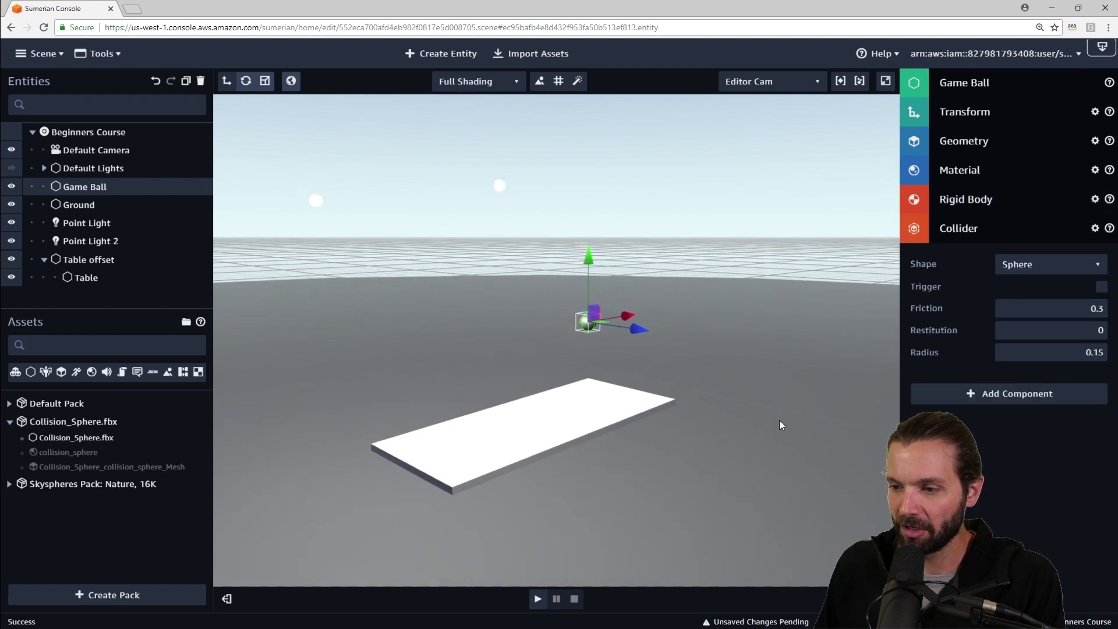
pyautogui.scroll(-1, 779, 420)
pyautogui.scroll(-1, 781, 380)
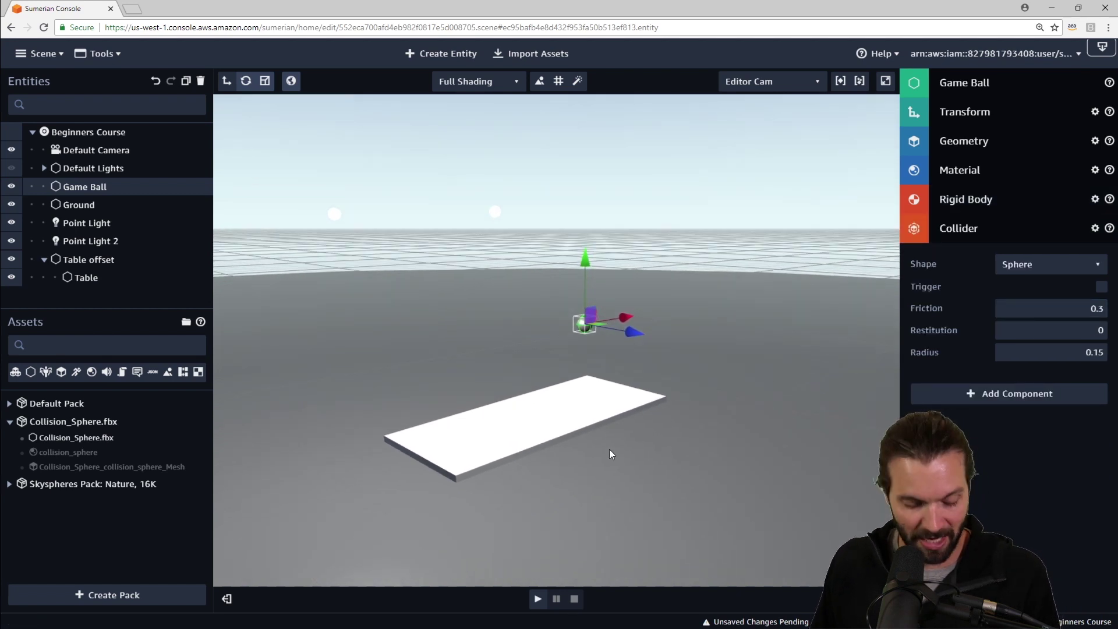
pyautogui.moveTo(609, 454); pyautogui.dragTo(673, 415, button='middle')
pyautogui.scroll(2, 674, 415)
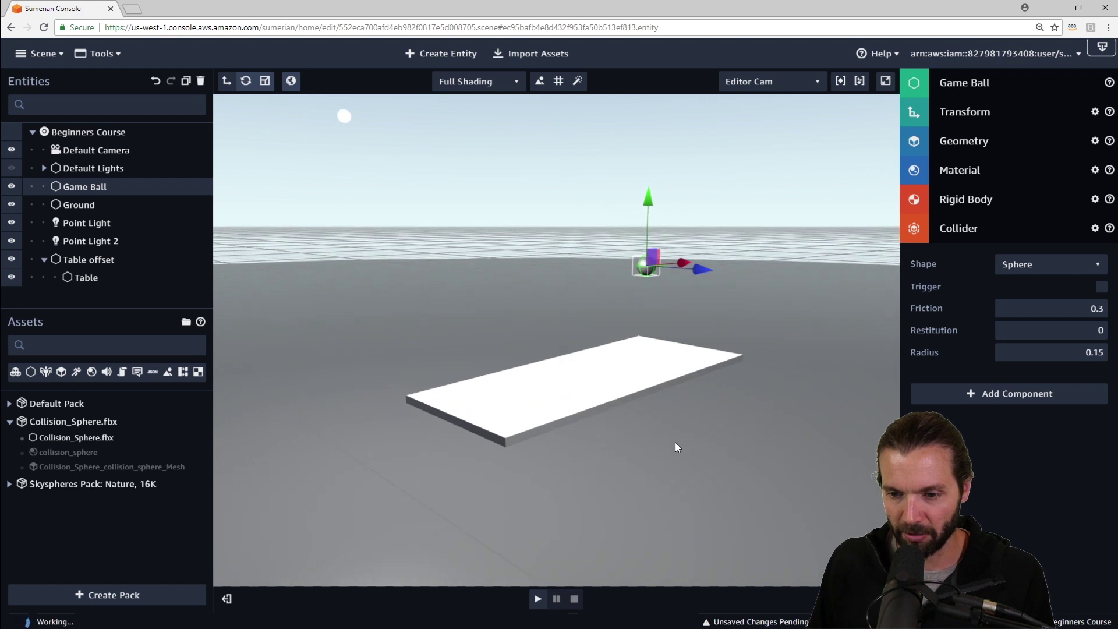
# - Play the scene and follow the ball dropping onto the table and rolling off
pyautogui.click(537, 599)
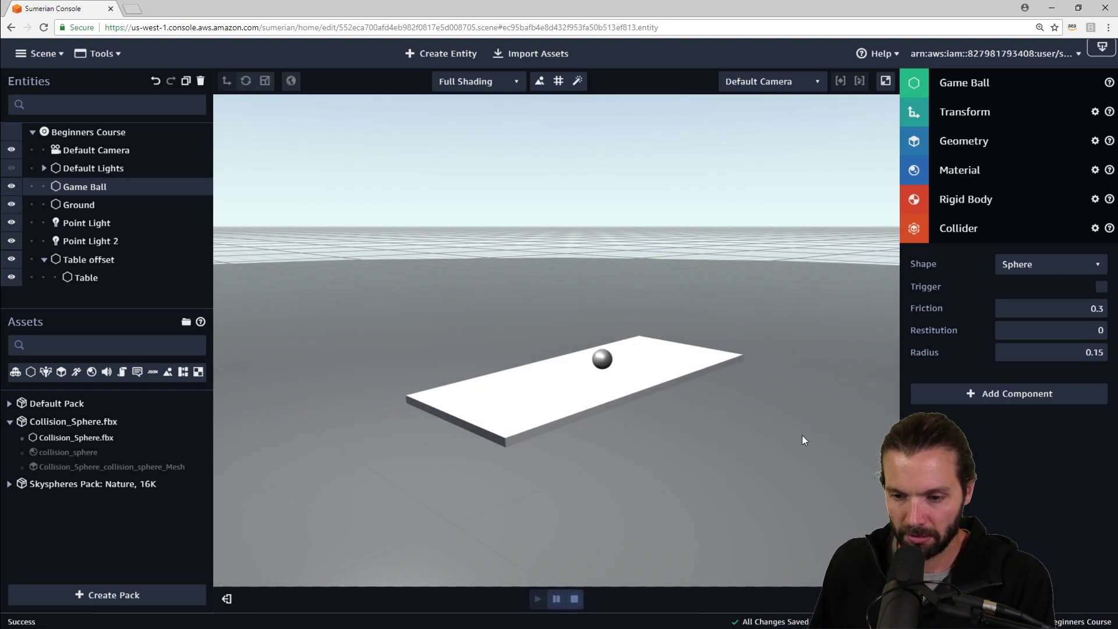
pyautogui.moveTo(682, 453); pyautogui.dragTo(270, 438)
pyautogui.scroll(10, 270, 438)
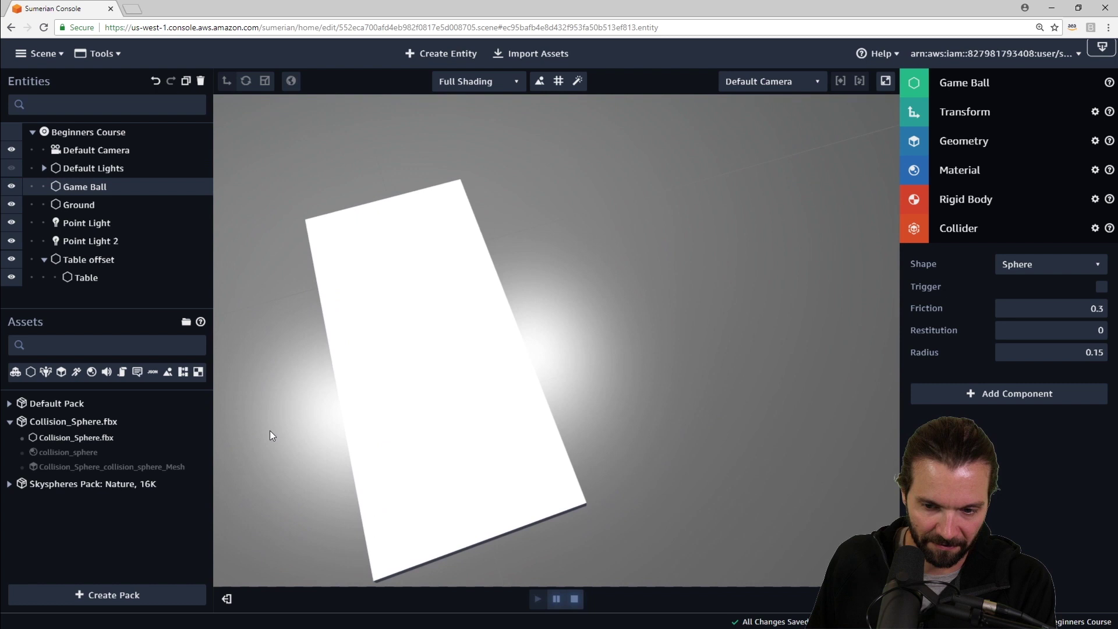
pyautogui.scroll(-10, 312, 419)
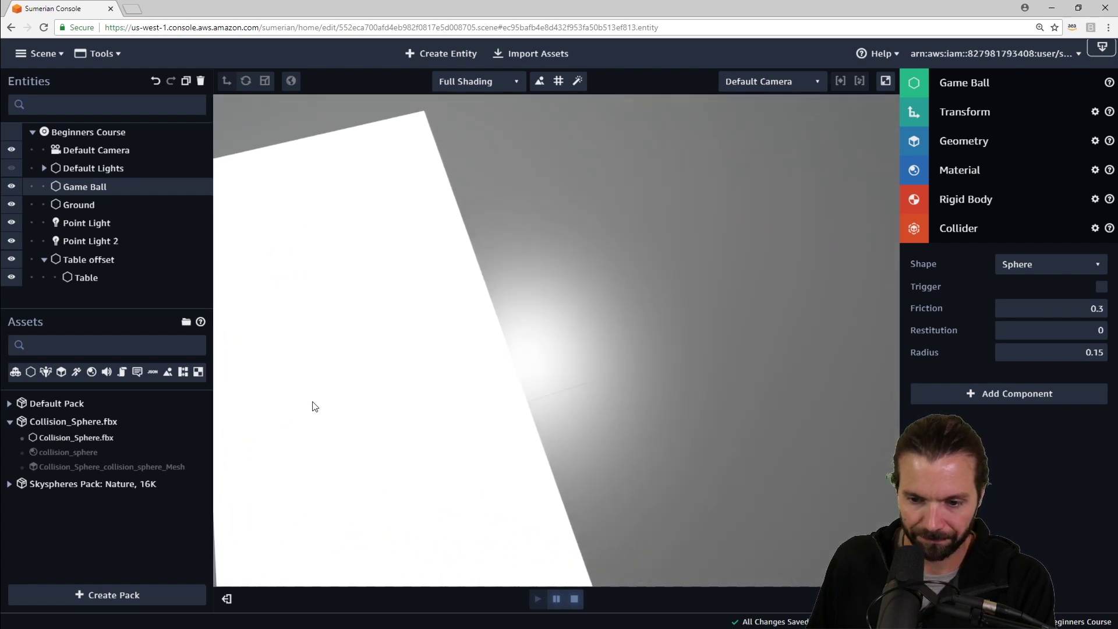
pyautogui.moveTo(303, 395); pyautogui.dragTo(577, 272)
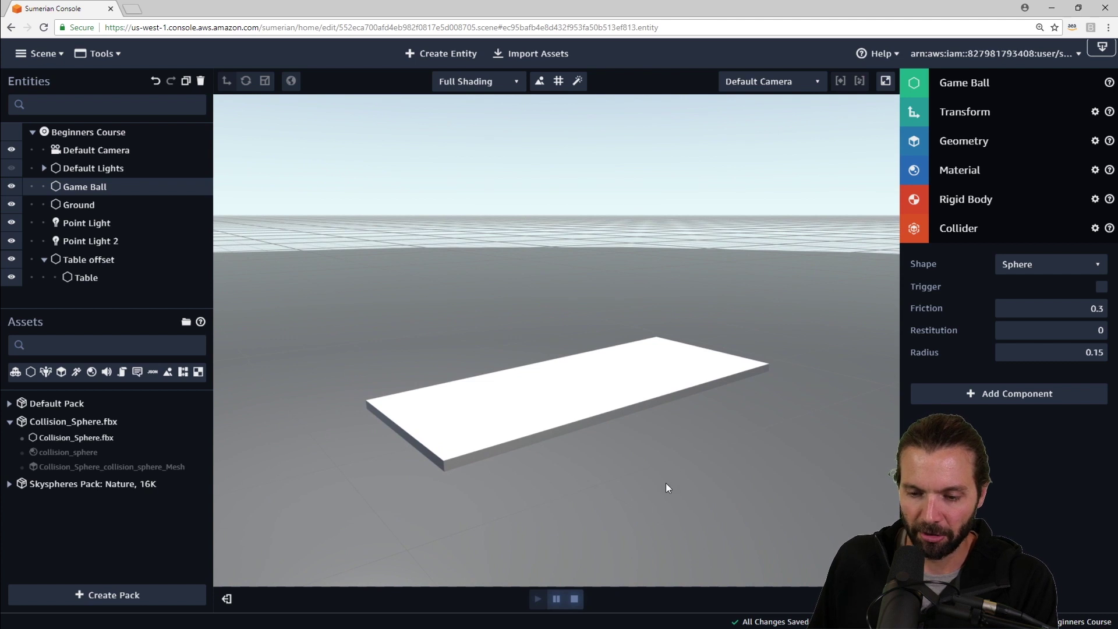
pyautogui.moveTo(666, 483); pyautogui.dragTo(636, 207)
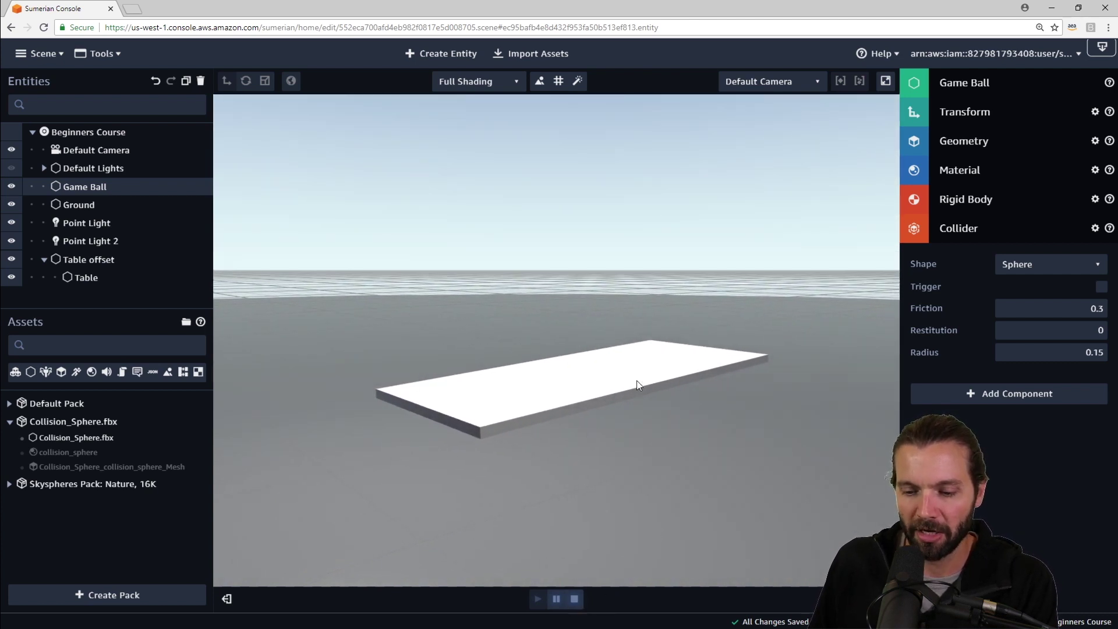
pyautogui.scroll(-8, 638, 385)
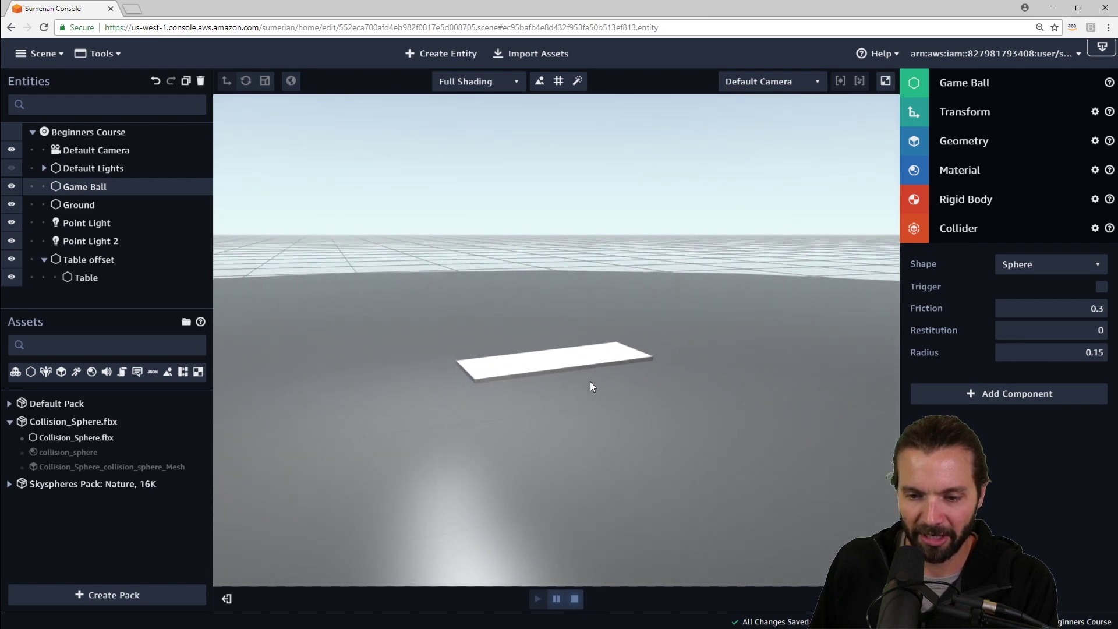
# - Stop the preview, fold the ball's collider, and add a Collider to the Ground
pyautogui.click(574, 600)
pyautogui.click(1032, 236)
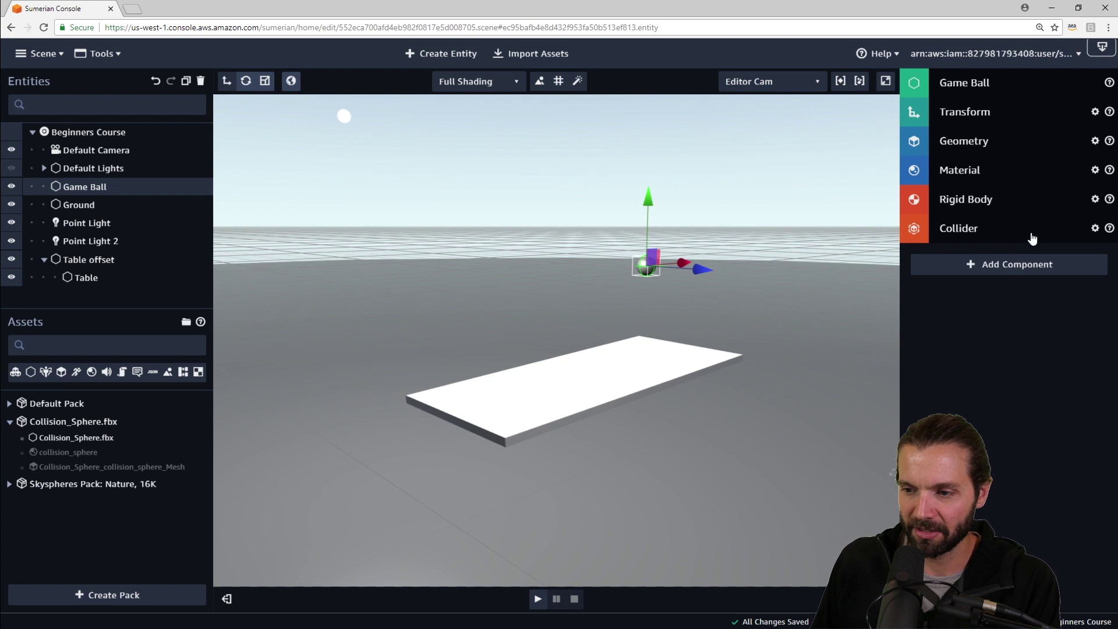
pyautogui.click(87, 205)
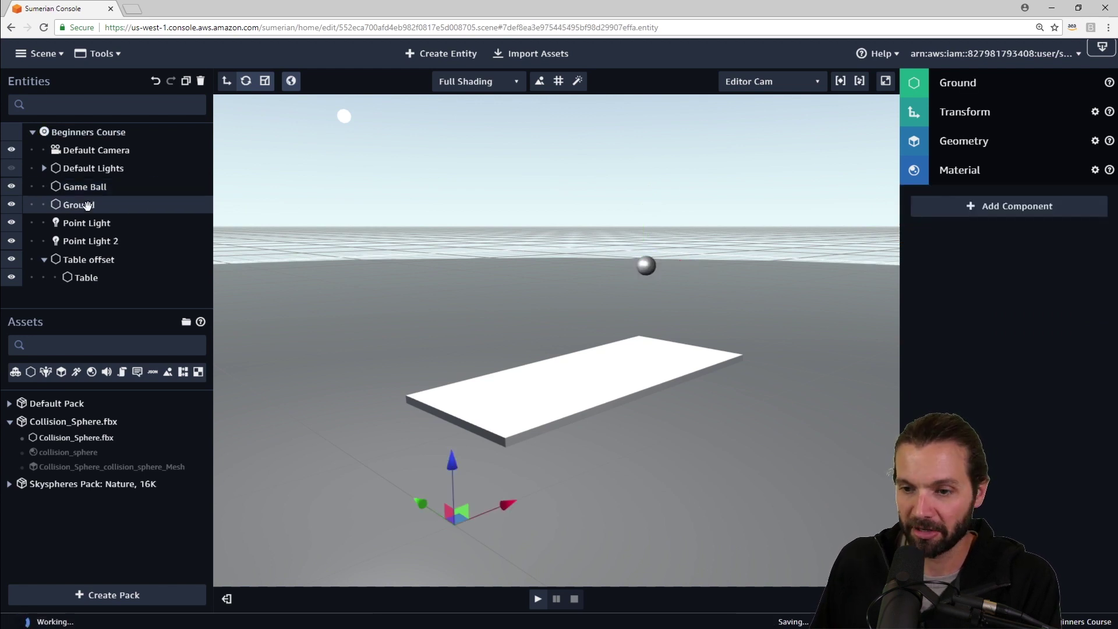
pyautogui.click(1031, 209)
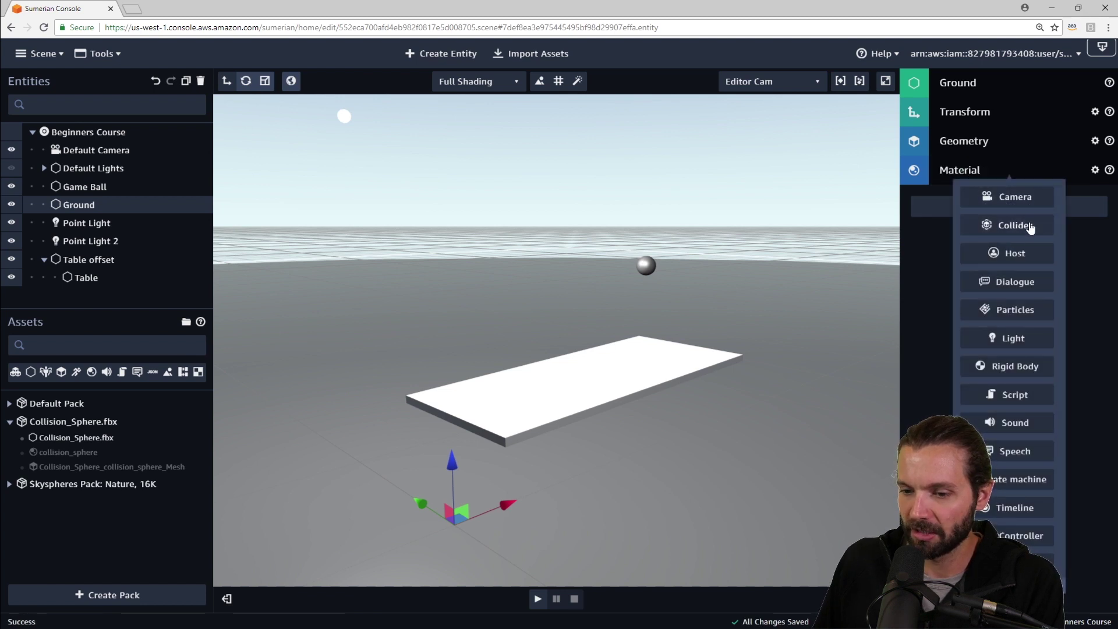
pyautogui.click(1015, 225)
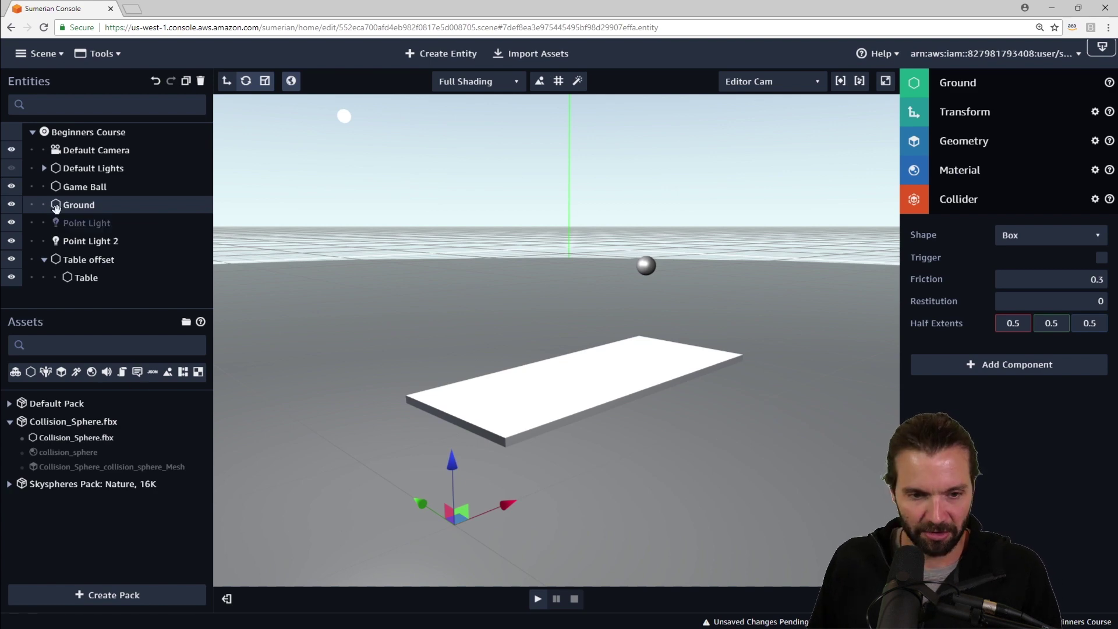
# - Frame the Ground and inspect its collider box from above
pyautogui.doubleClick(79, 204)
pyautogui.moveTo(698, 320); pyautogui.dragTo(446, 362)
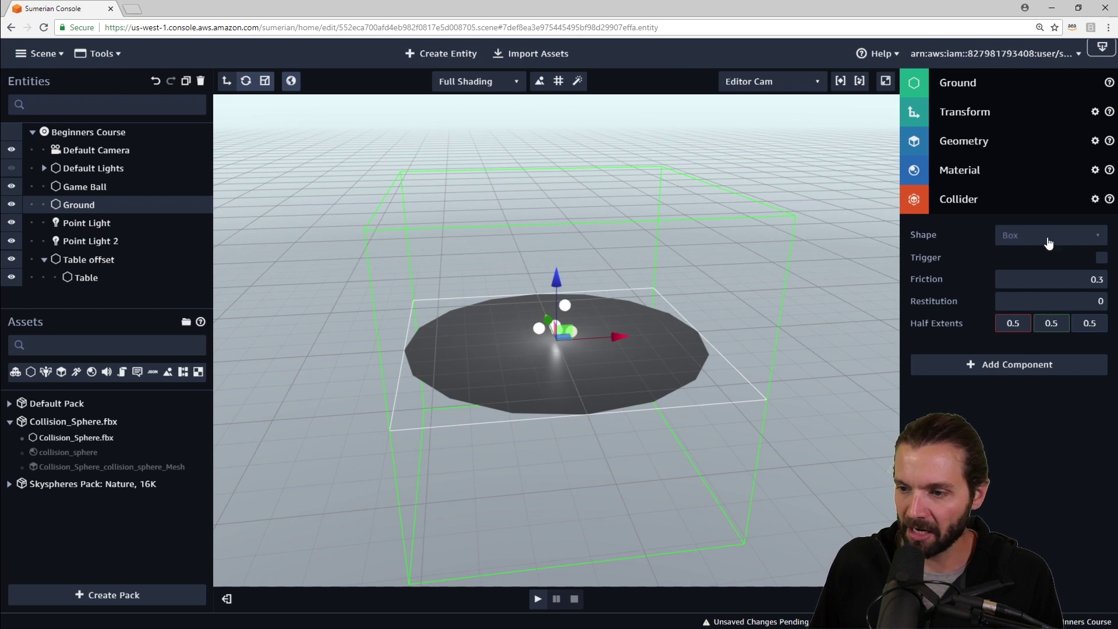
pyautogui.moveTo(491, 388); pyautogui.dragTo(522, 382)
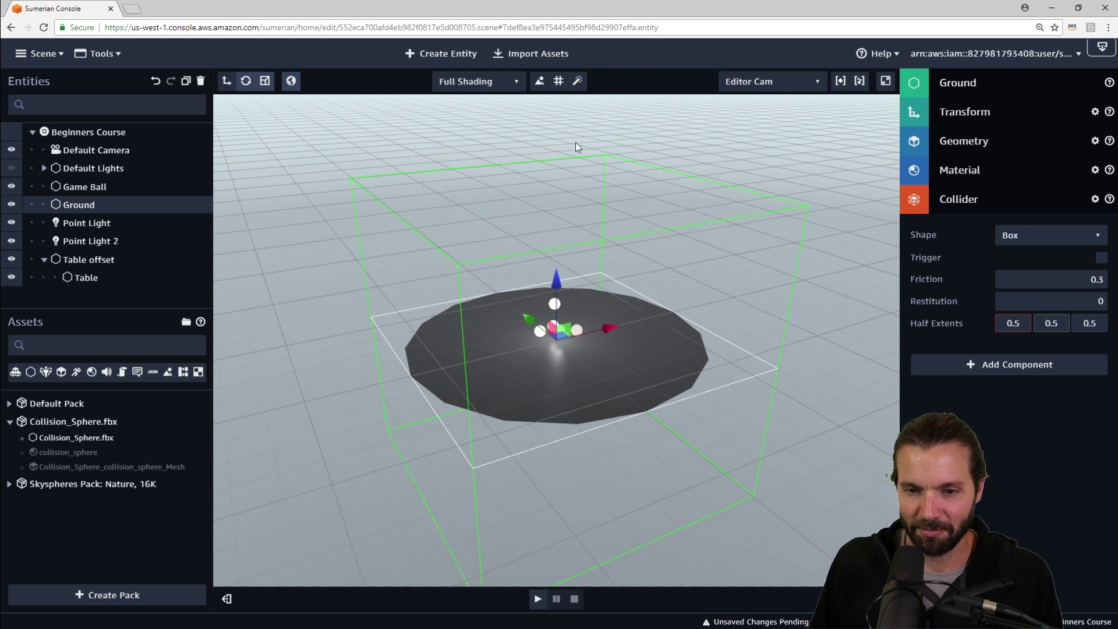
# - Switch the Ground collider's Shape from Box to Infinite Plane
pyautogui.click(1027, 239)
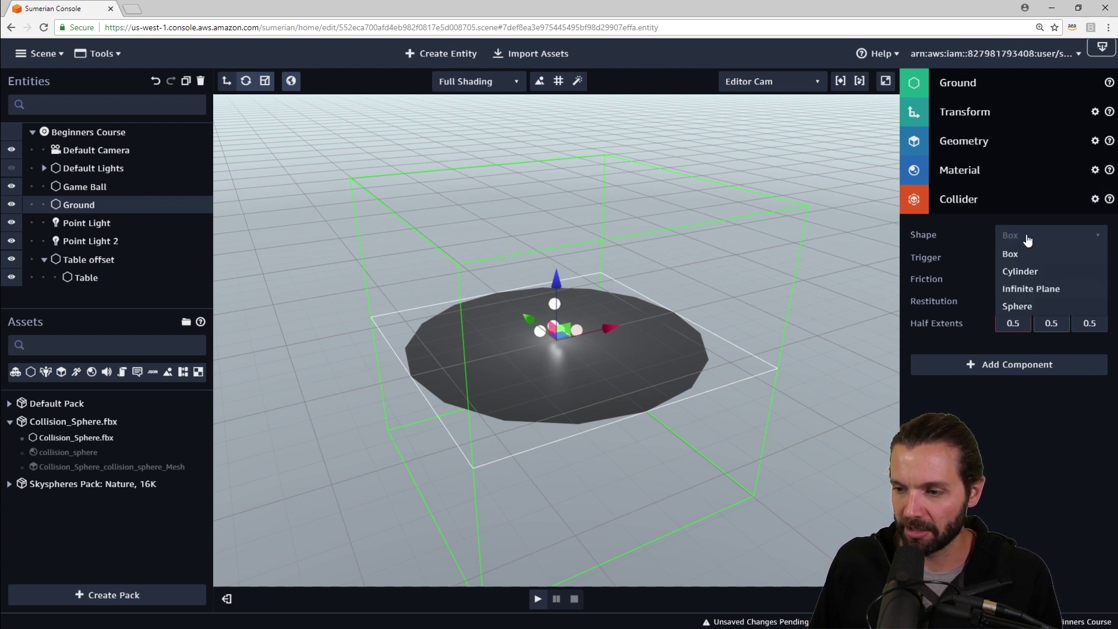
pyautogui.click(1051, 290)
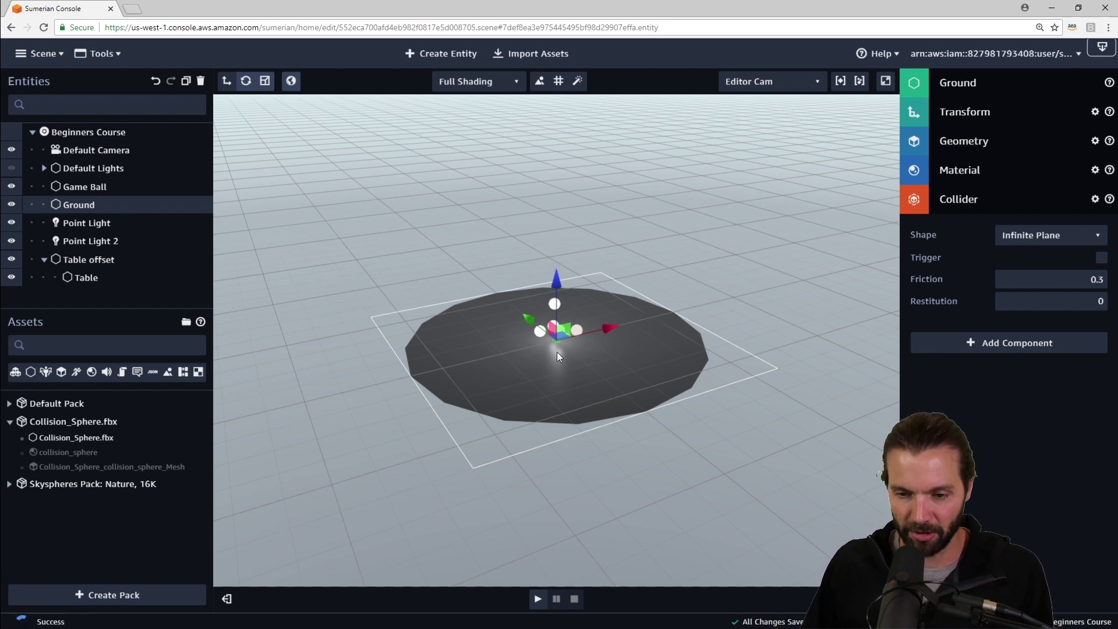
pyautogui.scroll(5, 557, 349)
pyautogui.scroll(5, 562, 348)
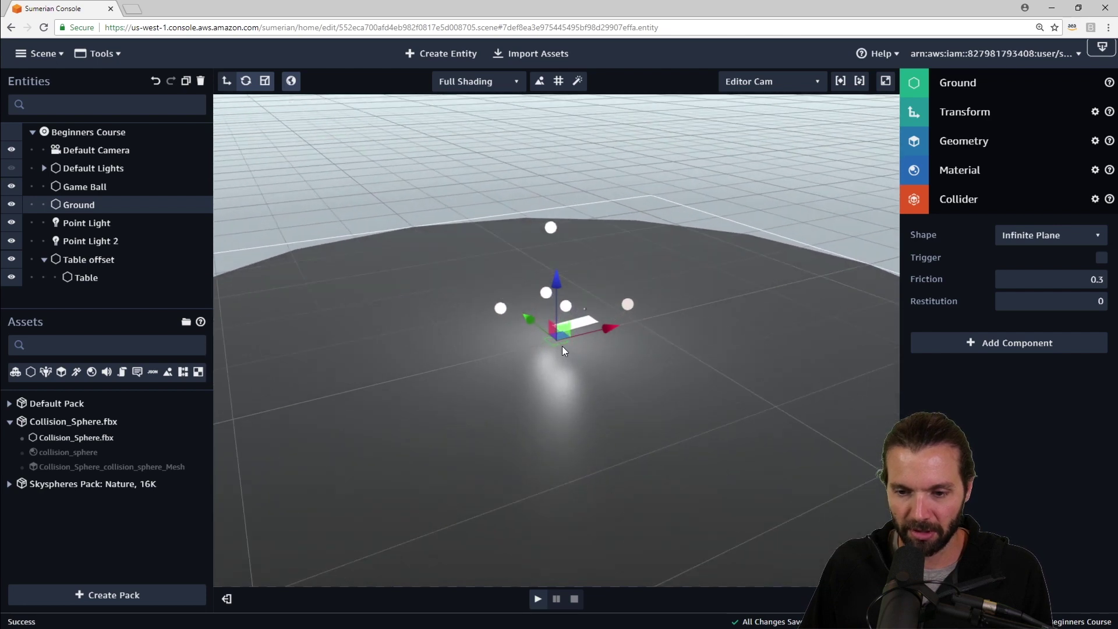
pyautogui.scroll(5, 562, 346)
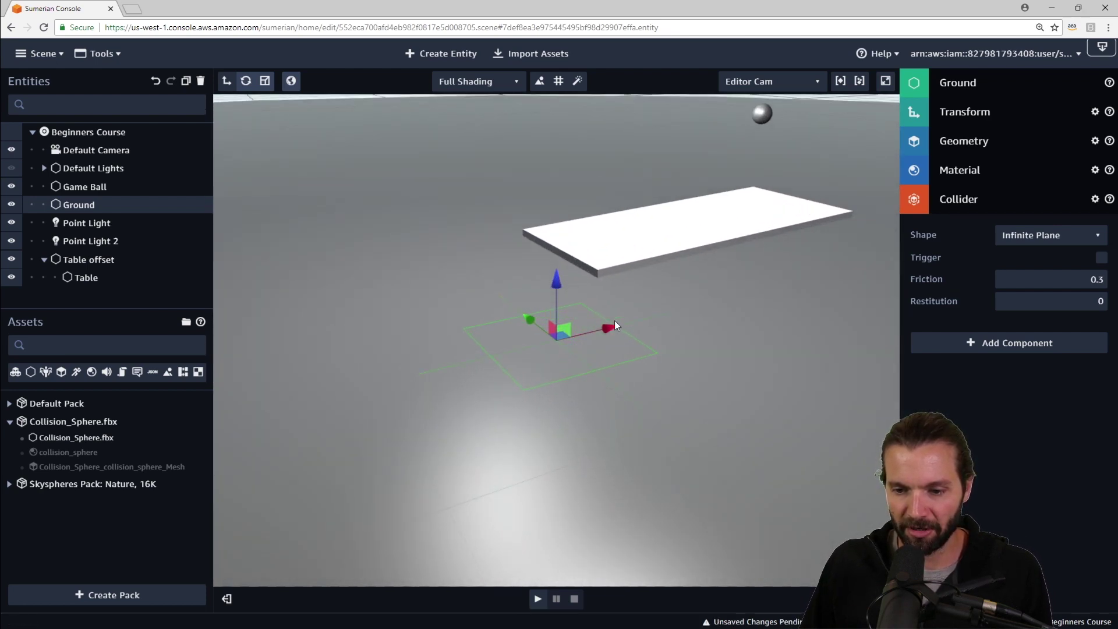
pyautogui.moveTo(725, 389); pyautogui.dragTo(654, 392)
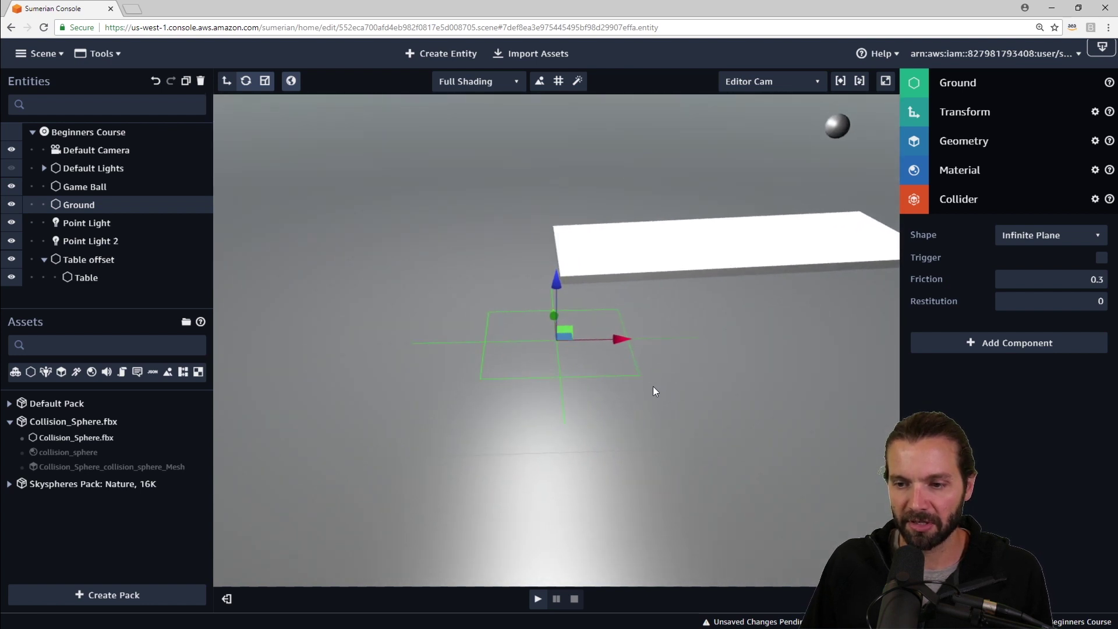
# - Play the scene and watch the ball fall past the table onto the infinite ground, then select Table offset
pyautogui.click(541, 601)
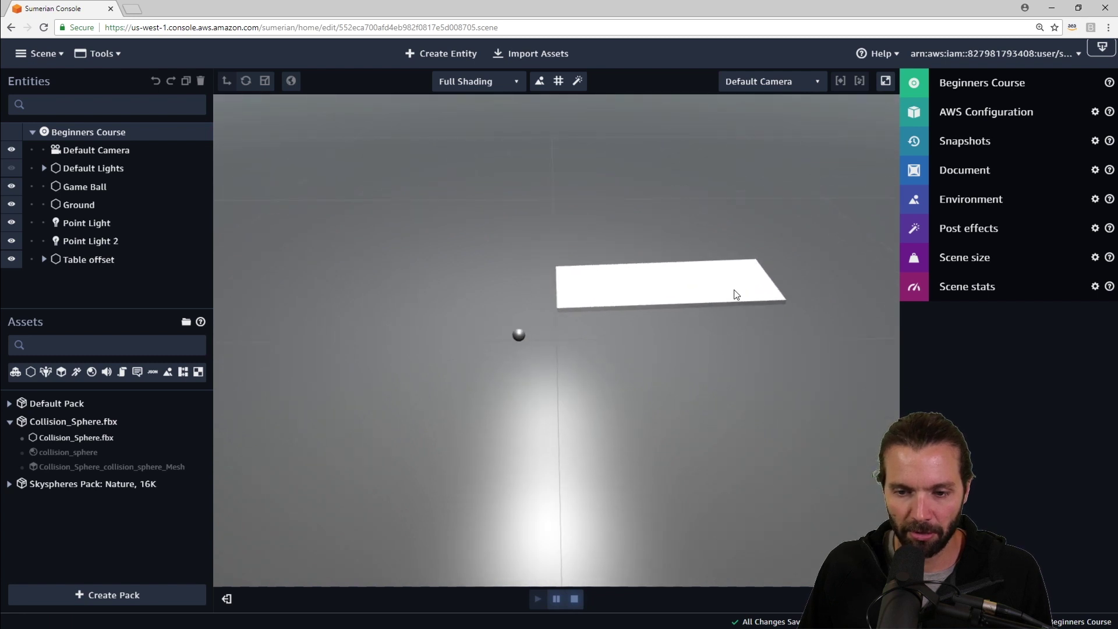
pyautogui.moveTo(736, 294); pyautogui.dragTo(588, 369)
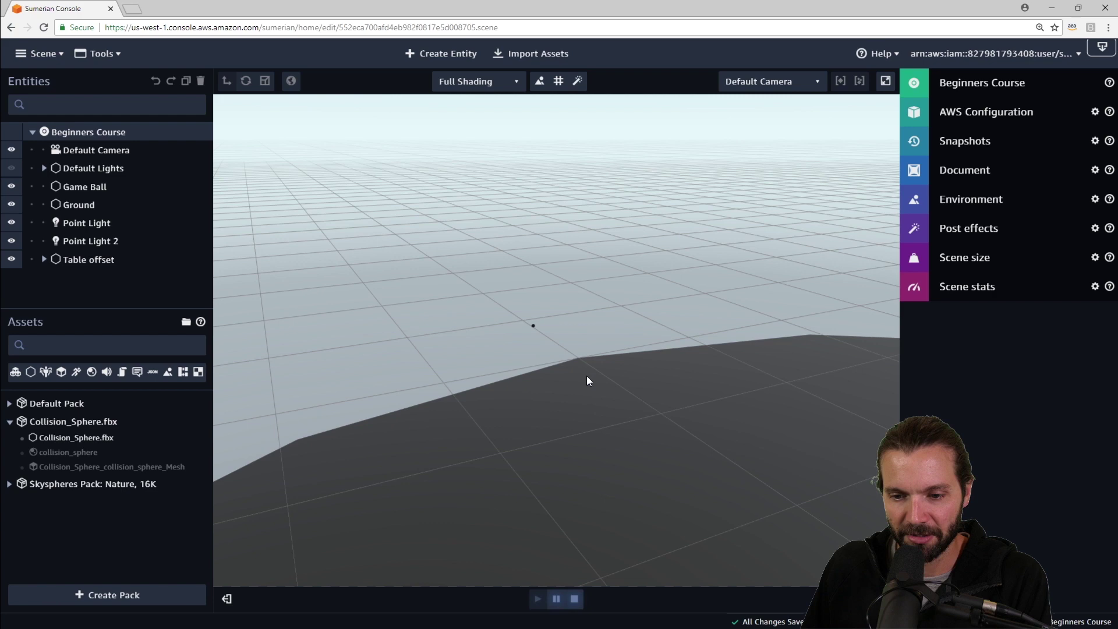
pyautogui.moveTo(587, 380); pyautogui.dragTo(855, 402)
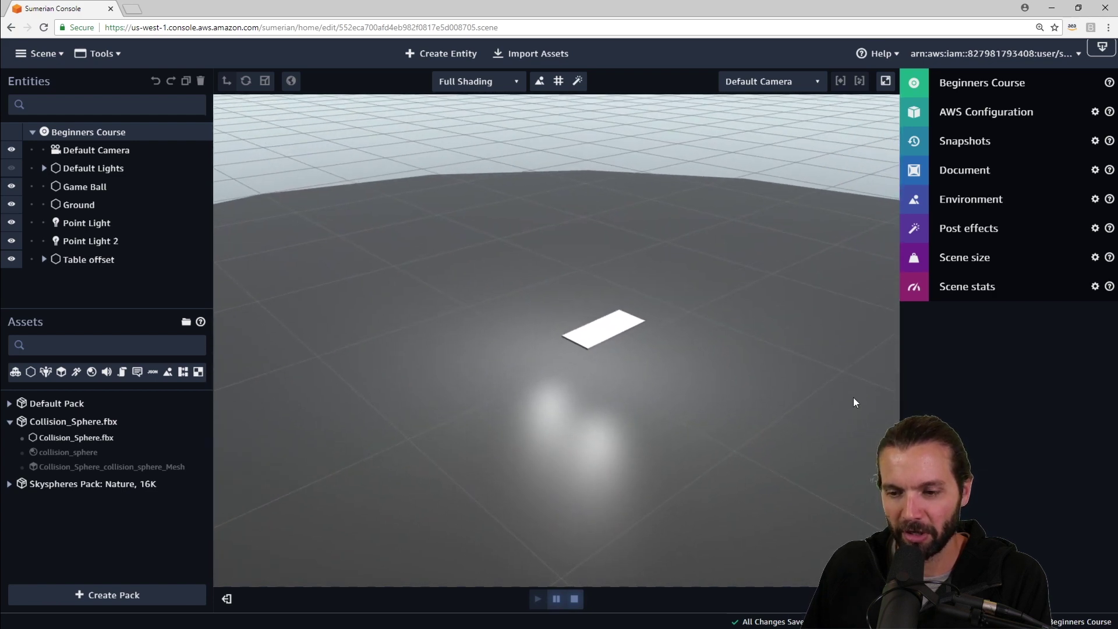
pyautogui.moveTo(581, 376); pyautogui.dragTo(586, 361)
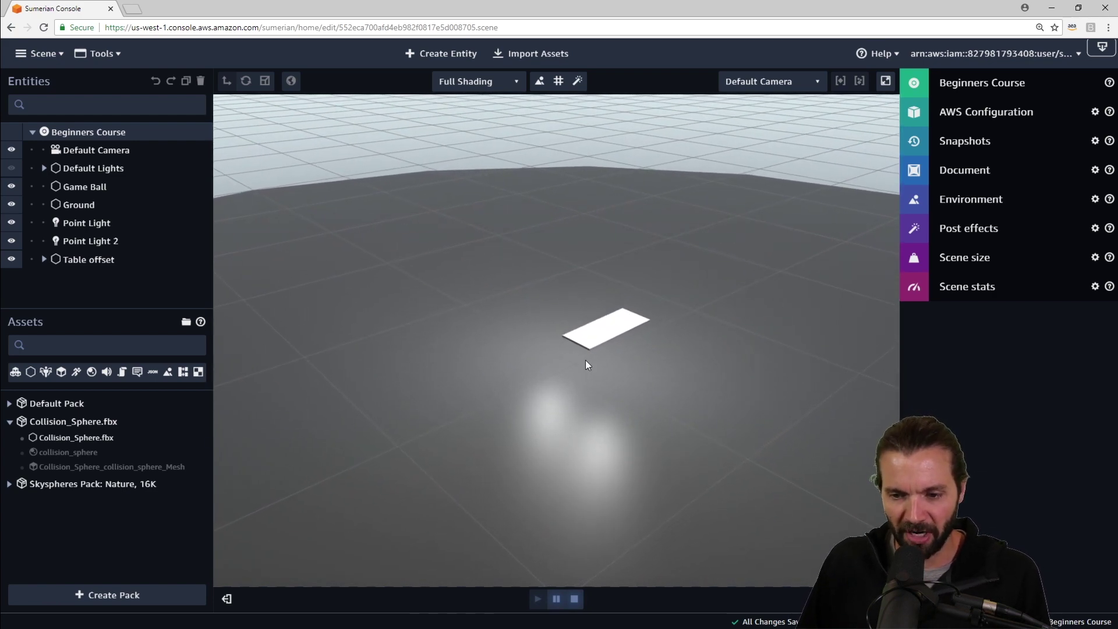
pyautogui.moveTo(771, 382); pyautogui.dragTo(758, 365)
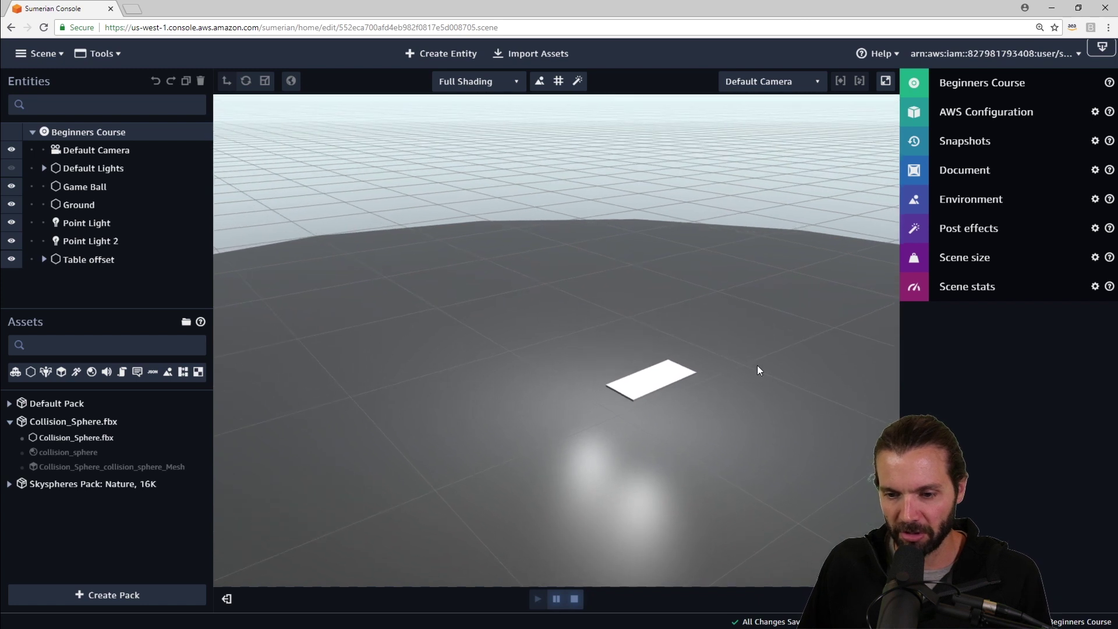
pyautogui.doubleClick(664, 384)
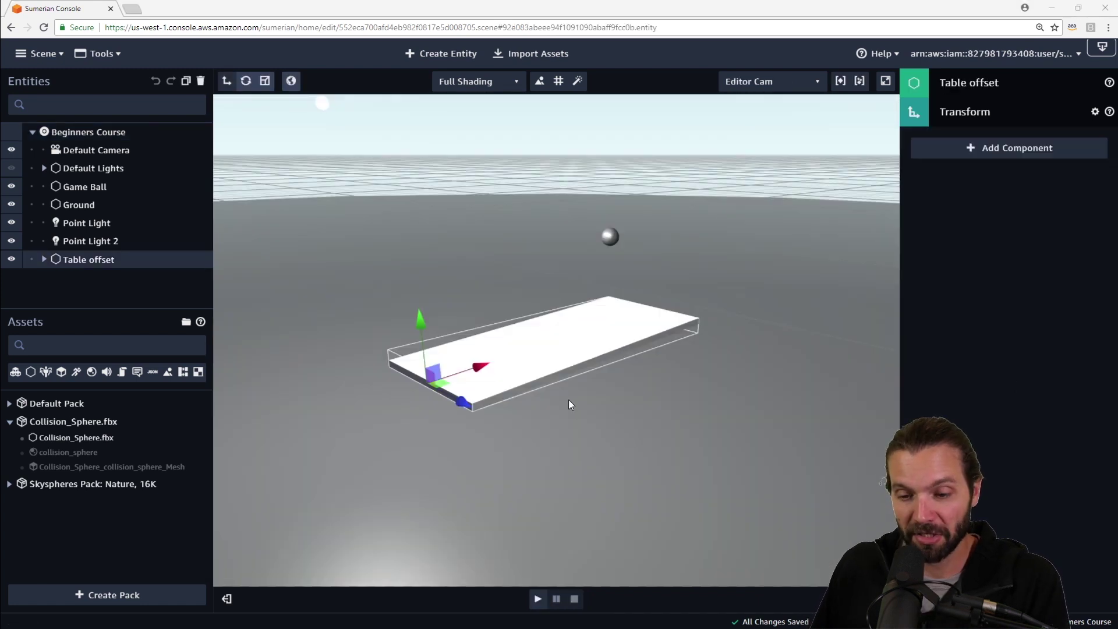